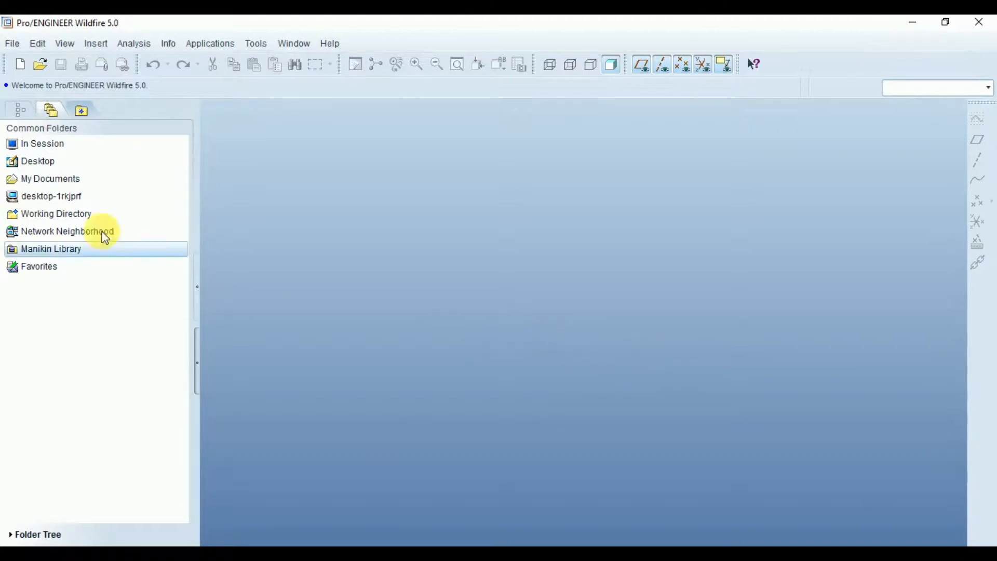
# Create a new solid part named prt0001 from the mmns_part_solid template instead of the default template.
pyautogui.click(21, 66)
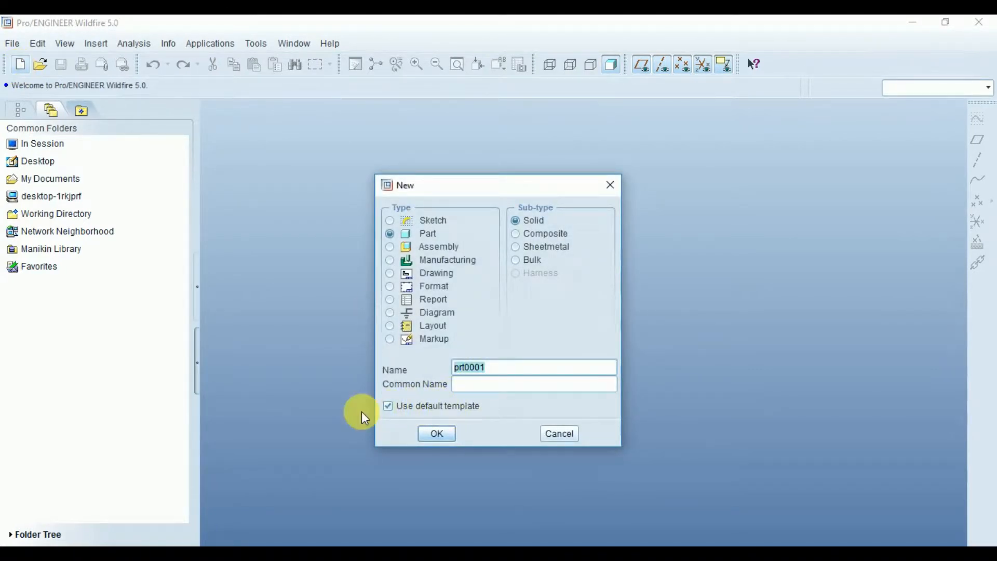
pyautogui.click(390, 406)
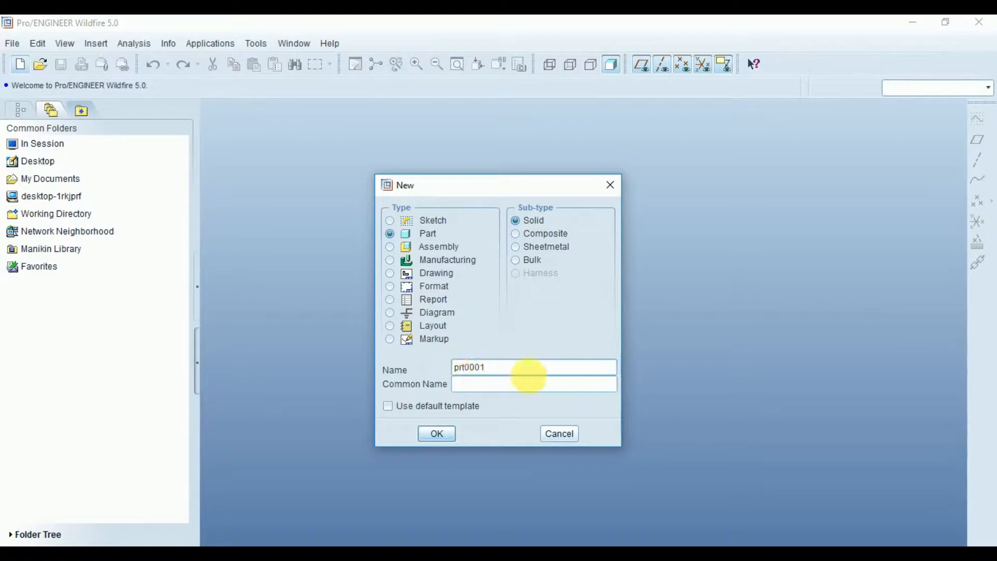
pyautogui.click(438, 435)
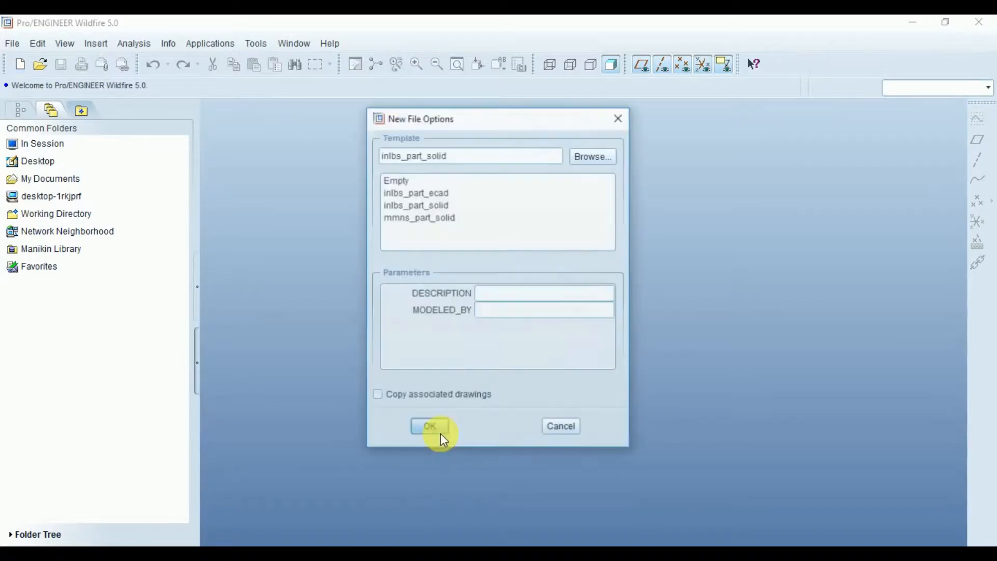
pyautogui.click(418, 221)
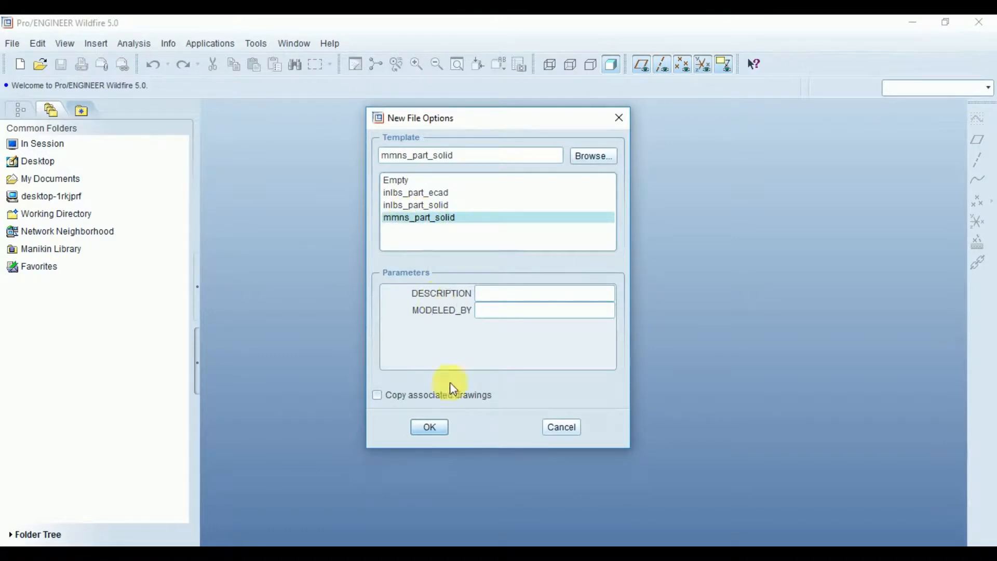
pyautogui.doubleClick(420, 218)
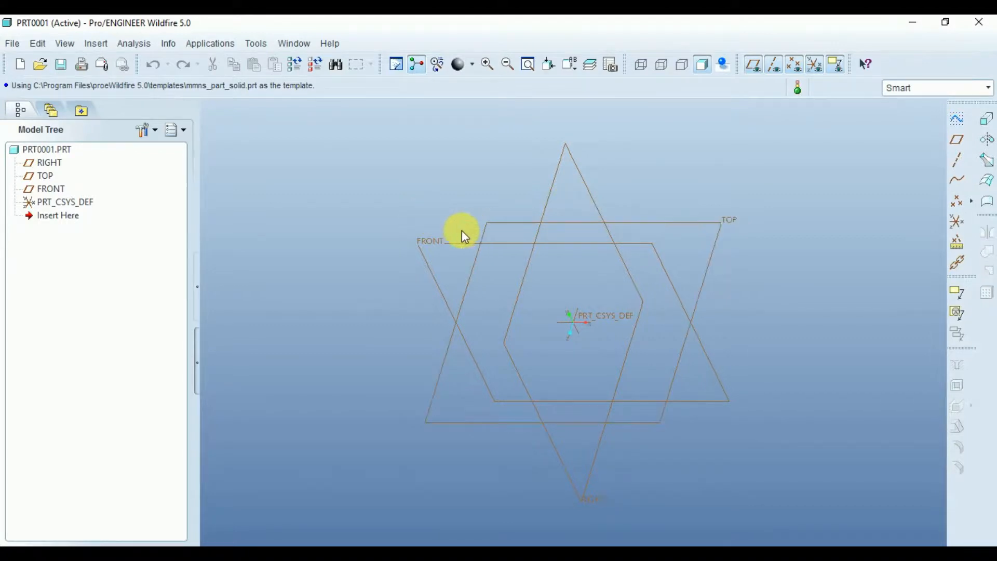
# Start a sketch on the FRONT plane with the RIGHT plane as the right-facing orientation reference.
pyautogui.click(428, 243)
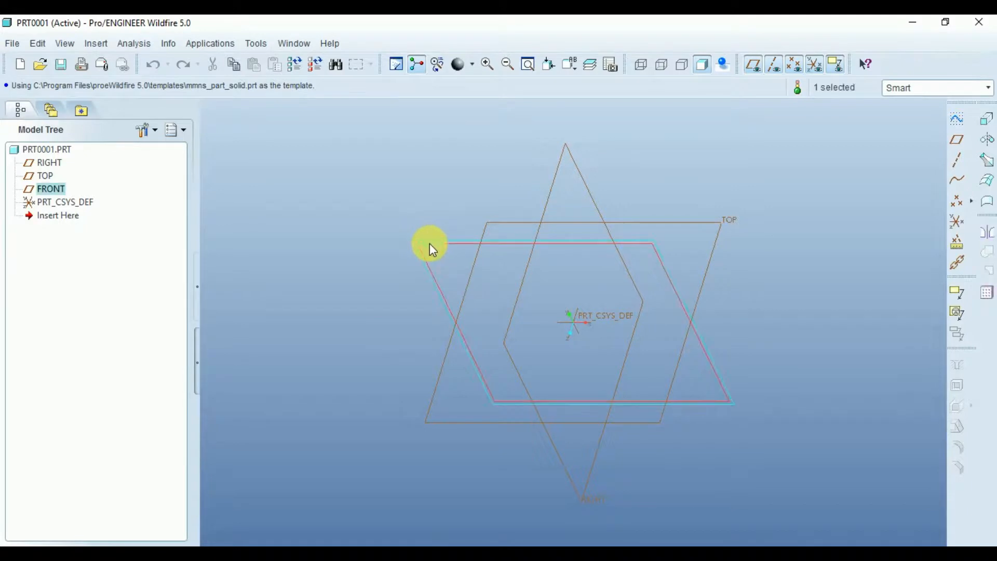
pyautogui.click(954, 121)
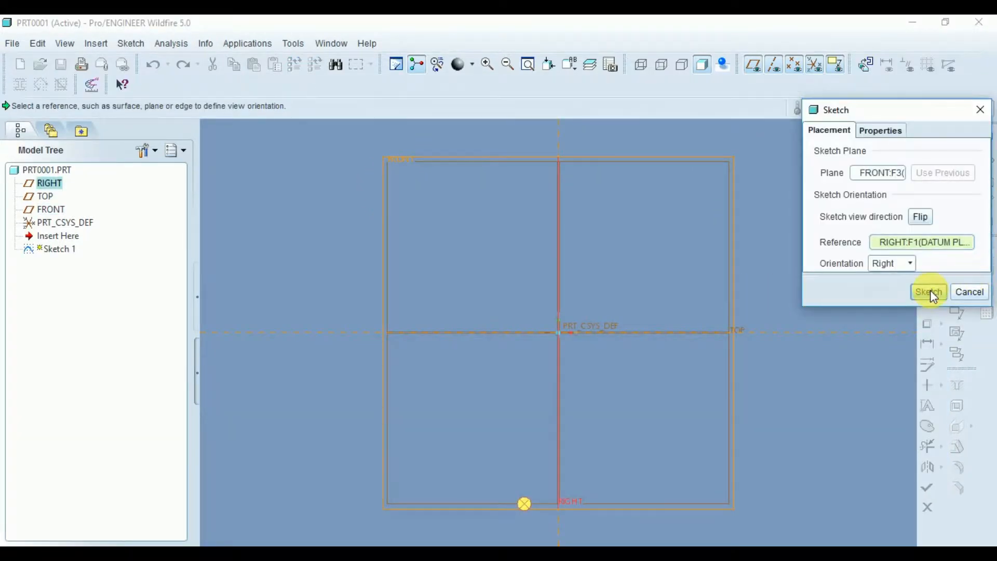
pyautogui.click(928, 291)
# Sketch a rectangle about 219 by 122 mm above and to the right of the origin.
pyautogui.scroll(2, 562, 260)
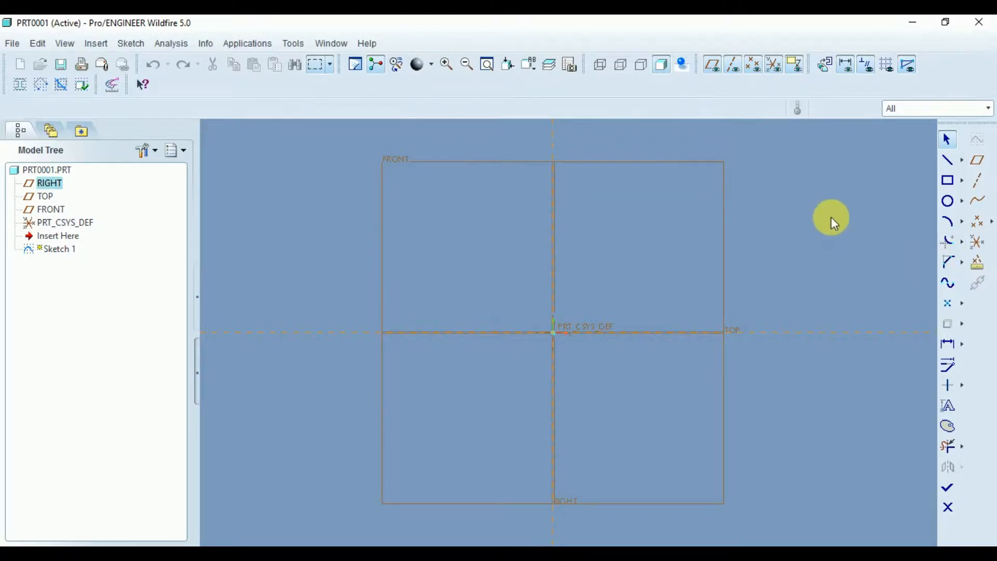
pyautogui.scroll(2, 563, 281)
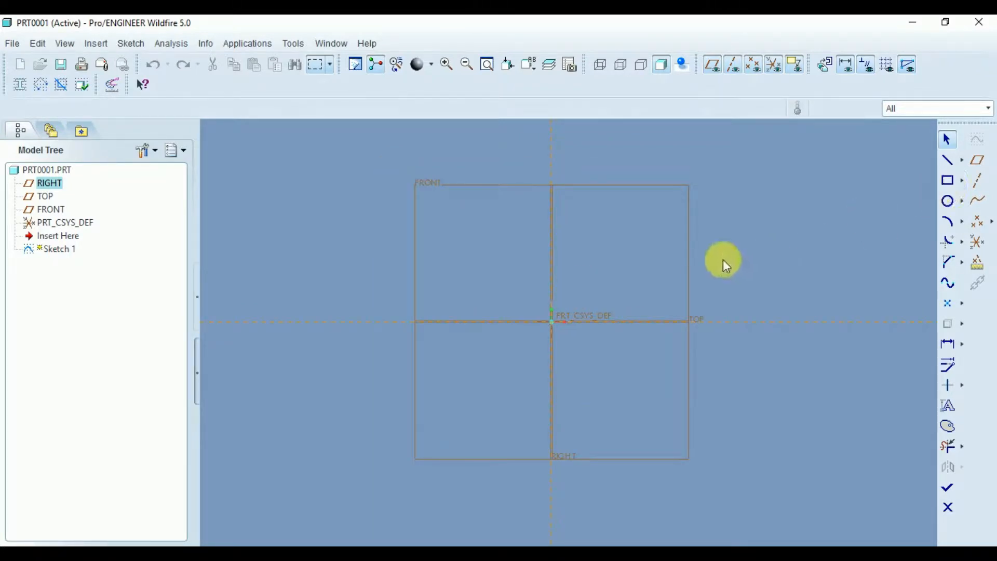
pyautogui.scroll(-2, 723, 262)
pyautogui.click(947, 180)
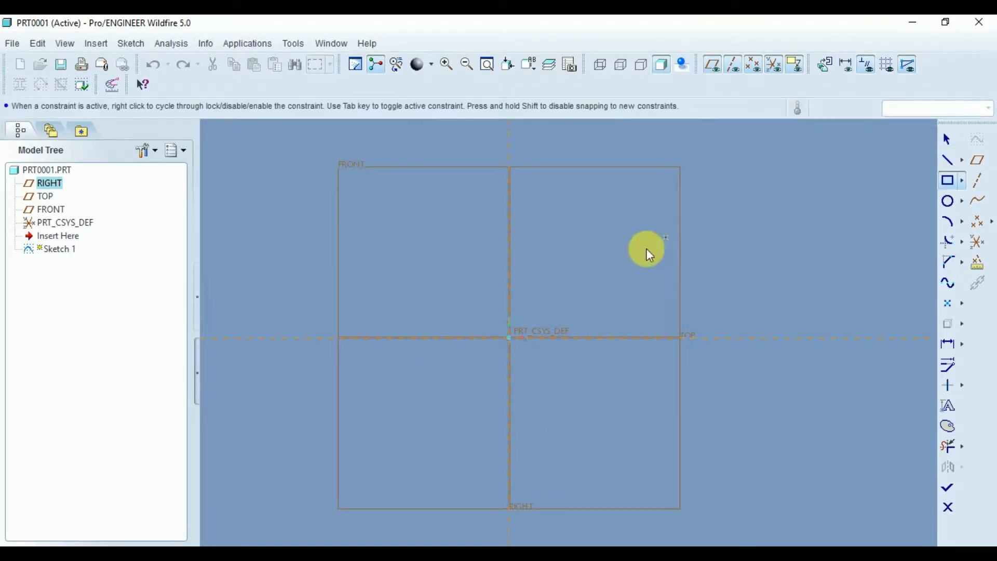
pyautogui.click(548, 223)
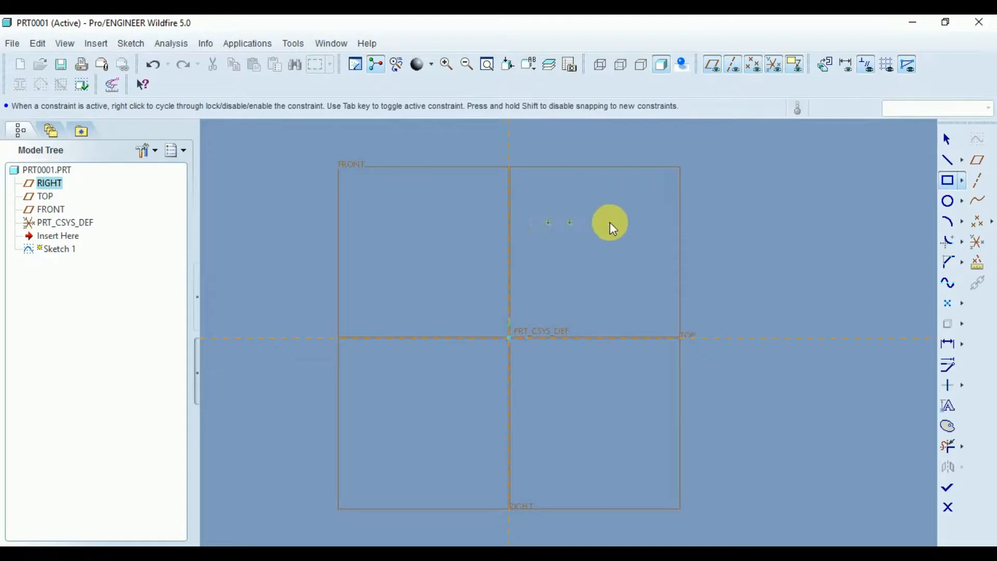
pyautogui.click(696, 304)
pyautogui.middleClick(778, 287)
pyautogui.scroll(2, 522, 257)
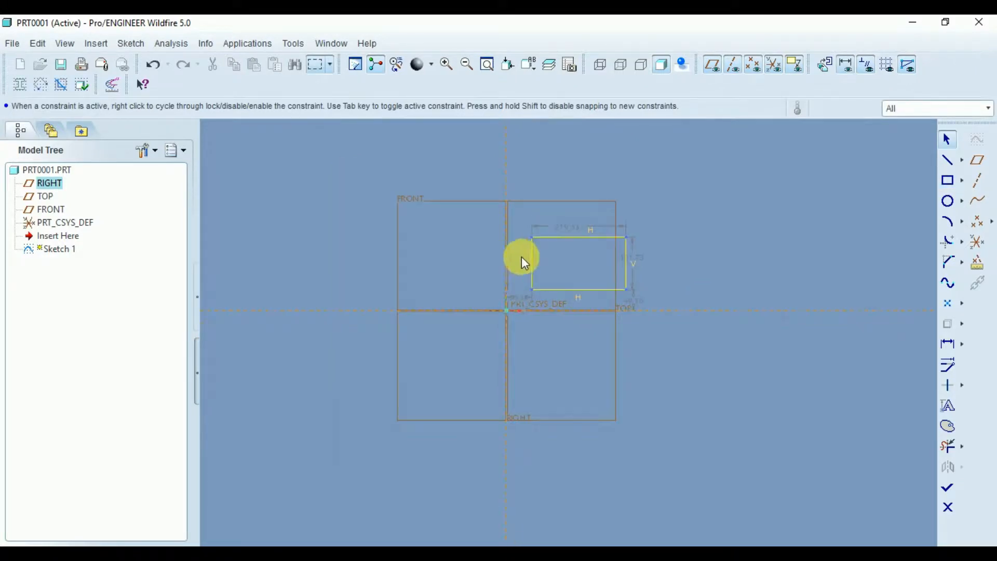
pyautogui.scroll(-3, 602, 242)
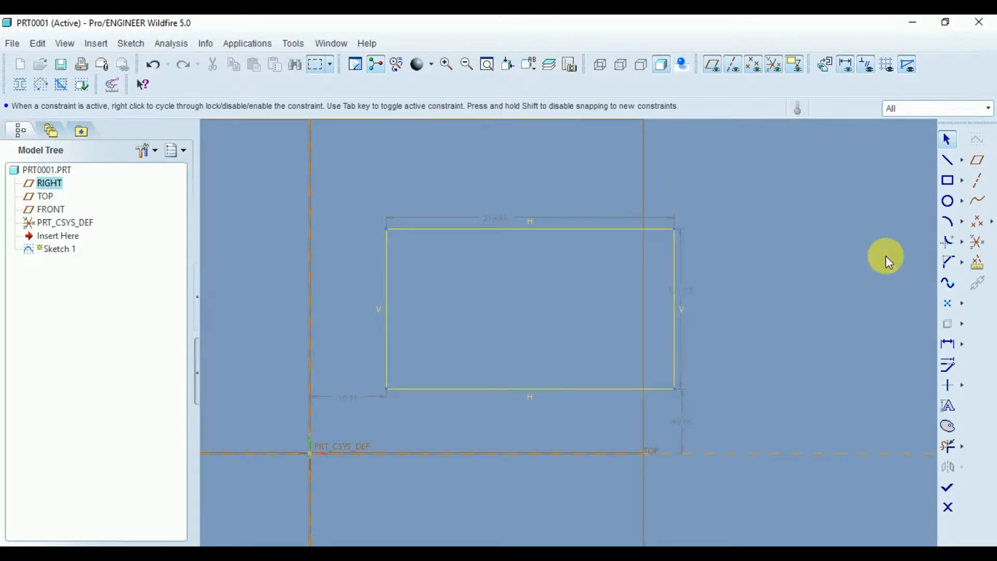
# Round the rectangle's upper-right corner with a circular fillet of about 18.75 mm radius.
pyautogui.click(959, 244)
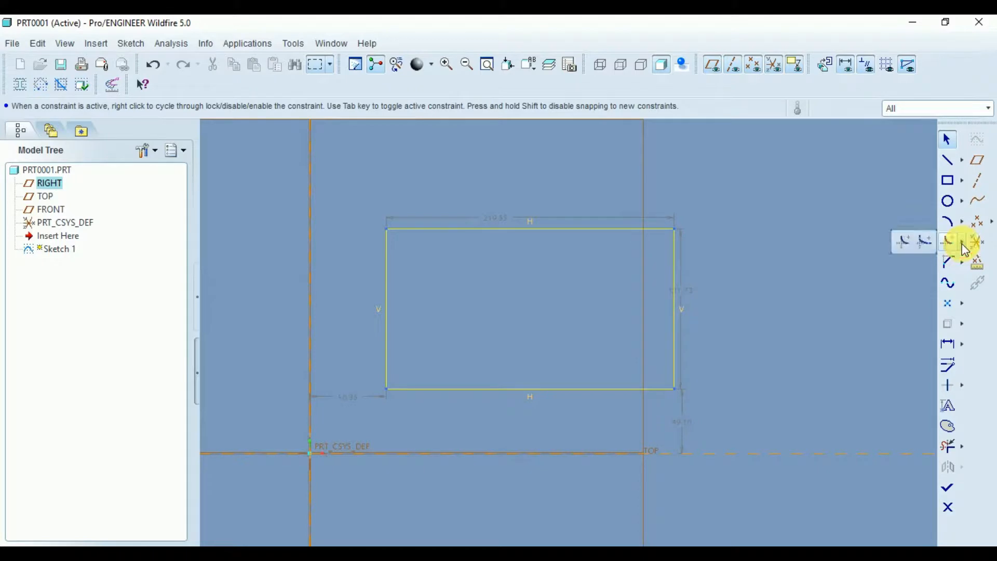
pyautogui.click(906, 241)
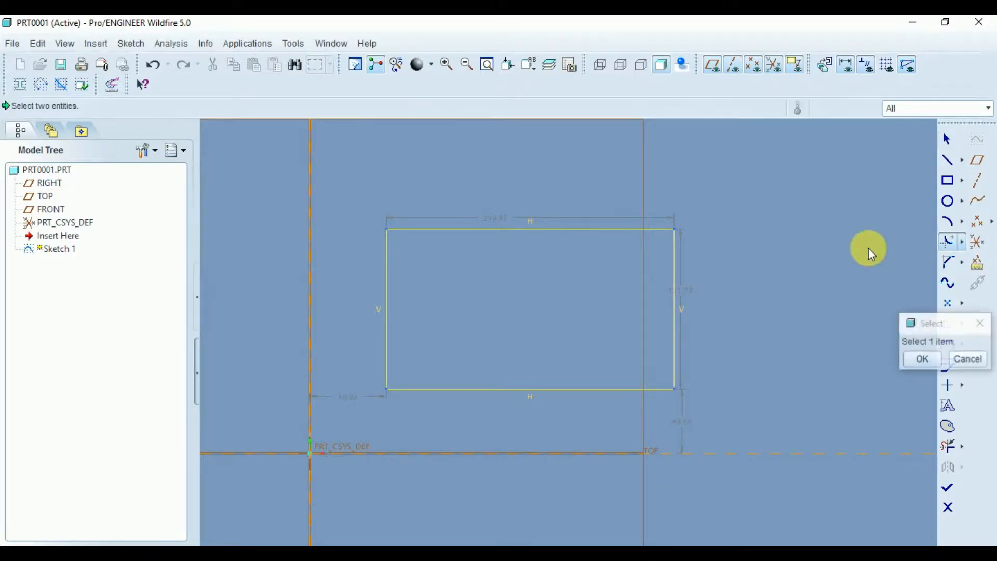
pyautogui.moveTo(954, 327); pyautogui.dragTo(860, 223)
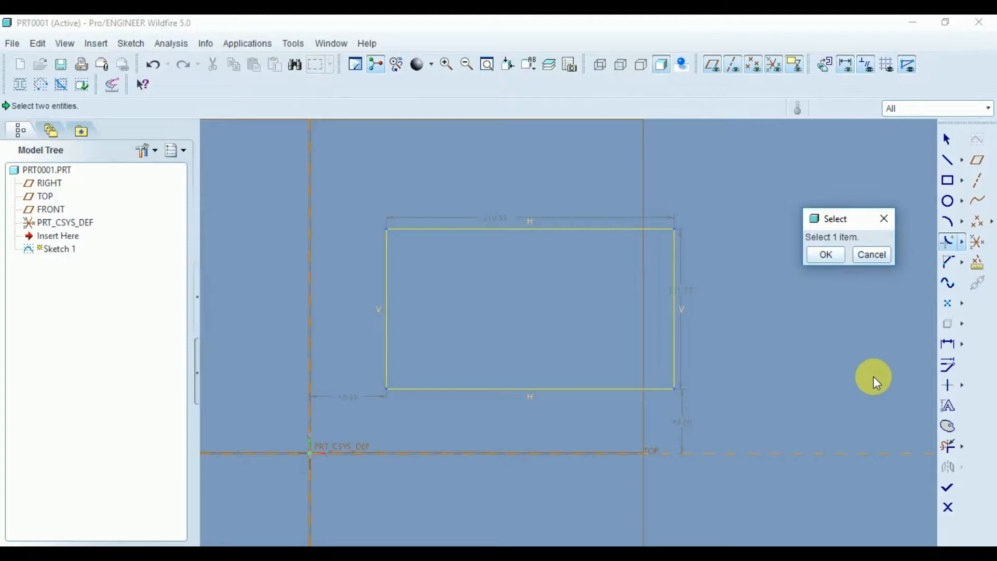
pyautogui.click(675, 254)
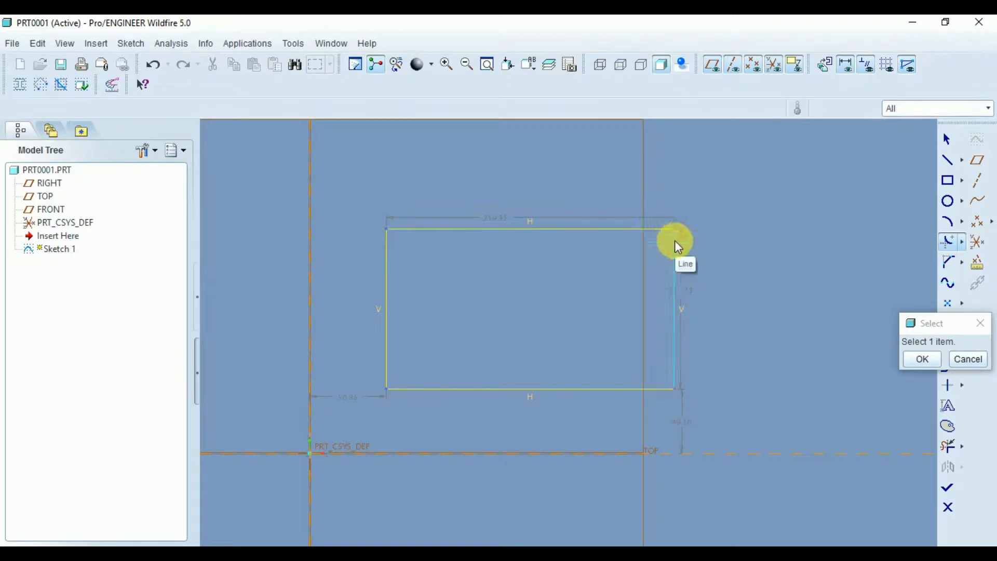
pyautogui.click(645, 229)
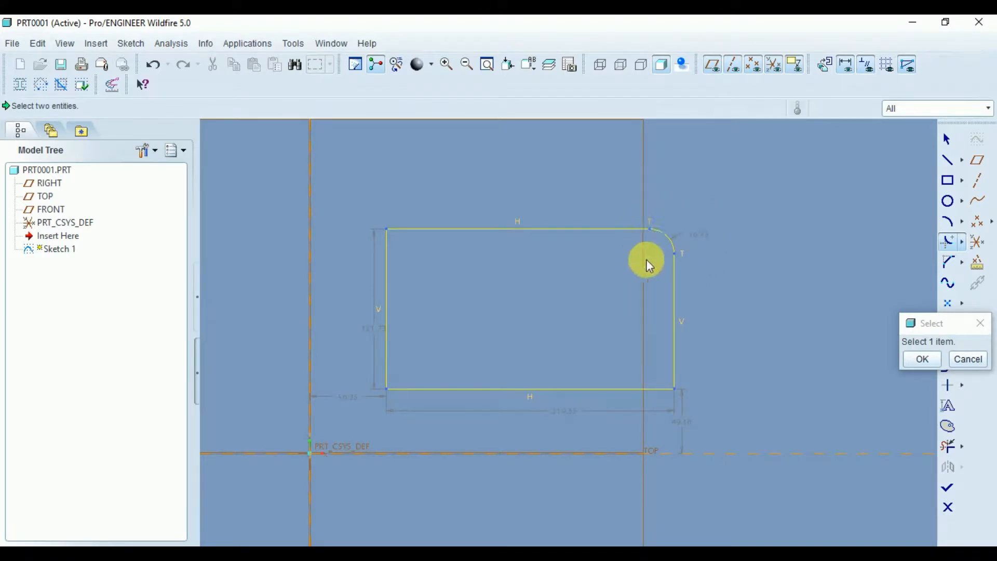
pyautogui.click(646, 260)
pyautogui.click(915, 366)
pyautogui.click(926, 360)
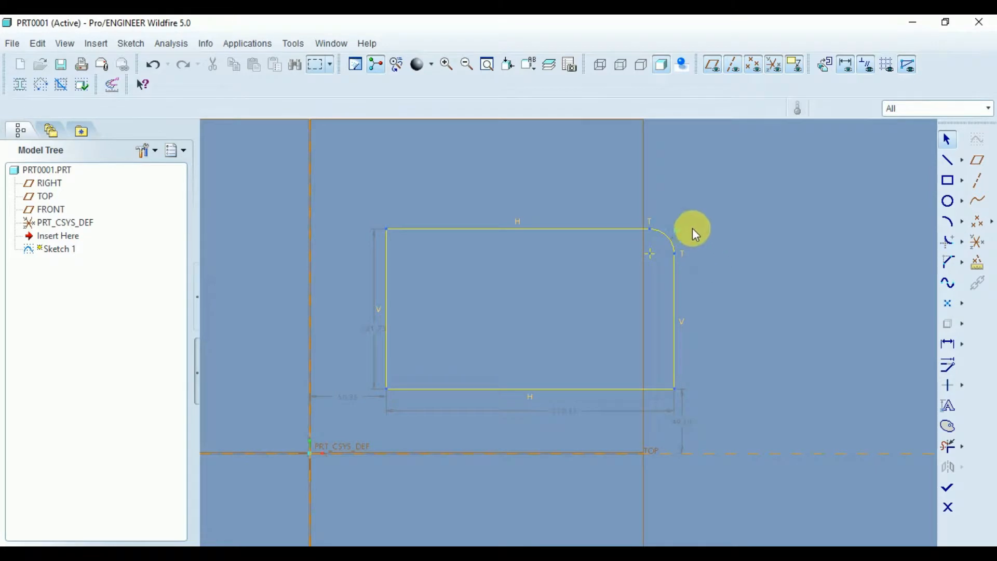
# Examine the radius dimension of the fillet at the rectangle's upper-right corner.
pyautogui.scroll(2, 692, 229)
pyautogui.scroll(-3, 713, 224)
pyautogui.scroll(2, 655, 249)
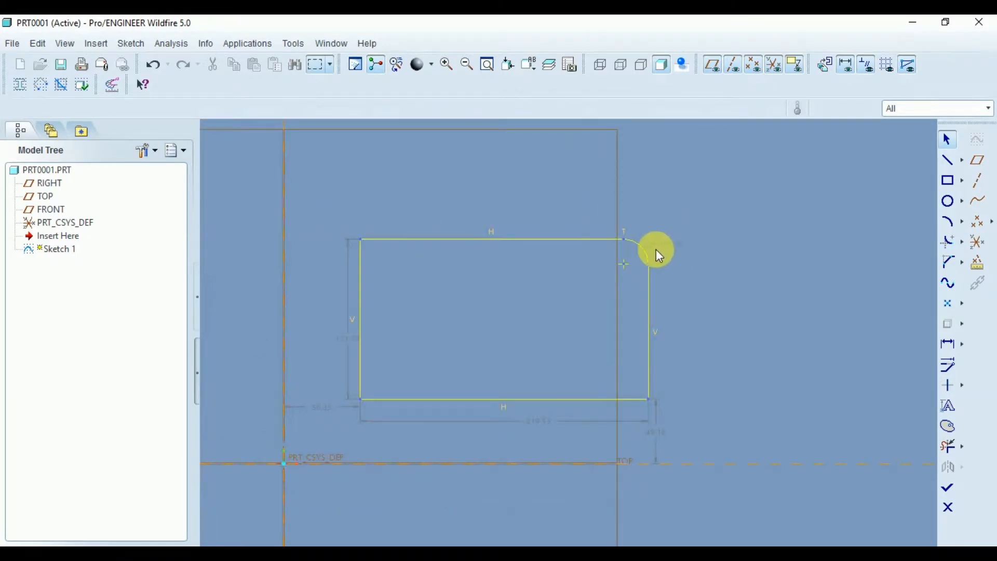
pyautogui.scroll(-2, 655, 248)
pyautogui.scroll(1, 655, 248)
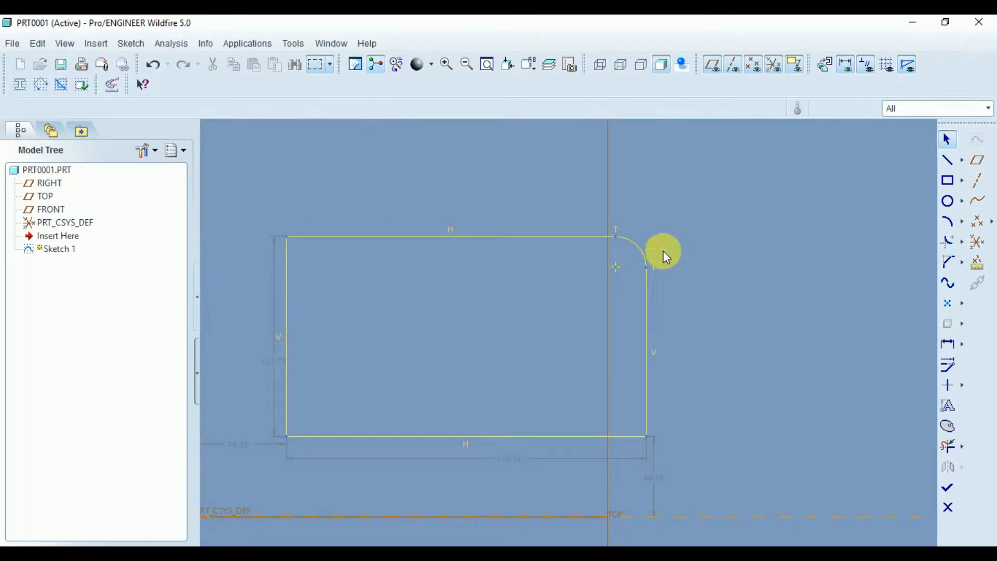
pyautogui.scroll(-1, 672, 248)
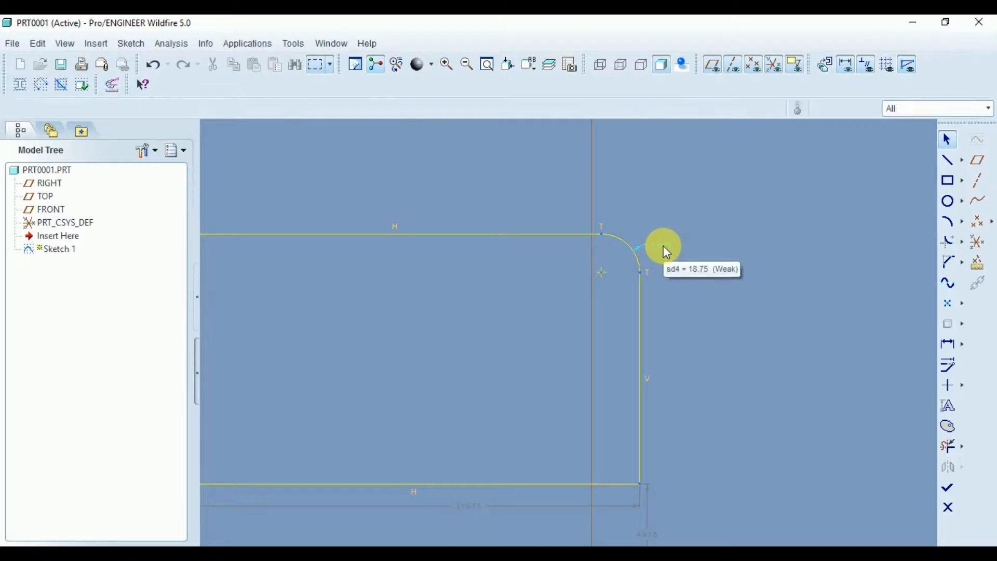
pyautogui.scroll(-1, 663, 248)
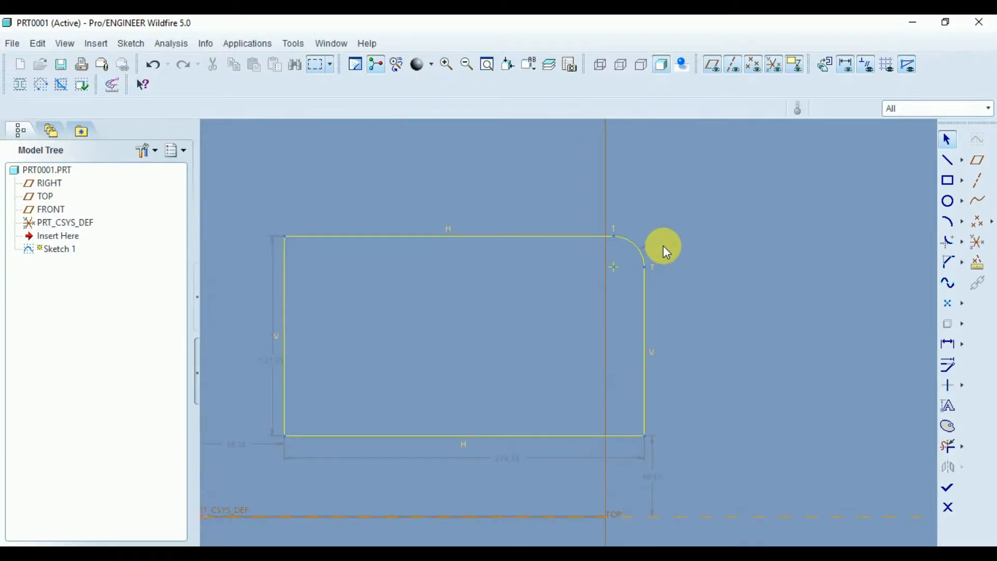
pyautogui.scroll(1, 663, 249)
pyautogui.scroll(-2, 663, 250)
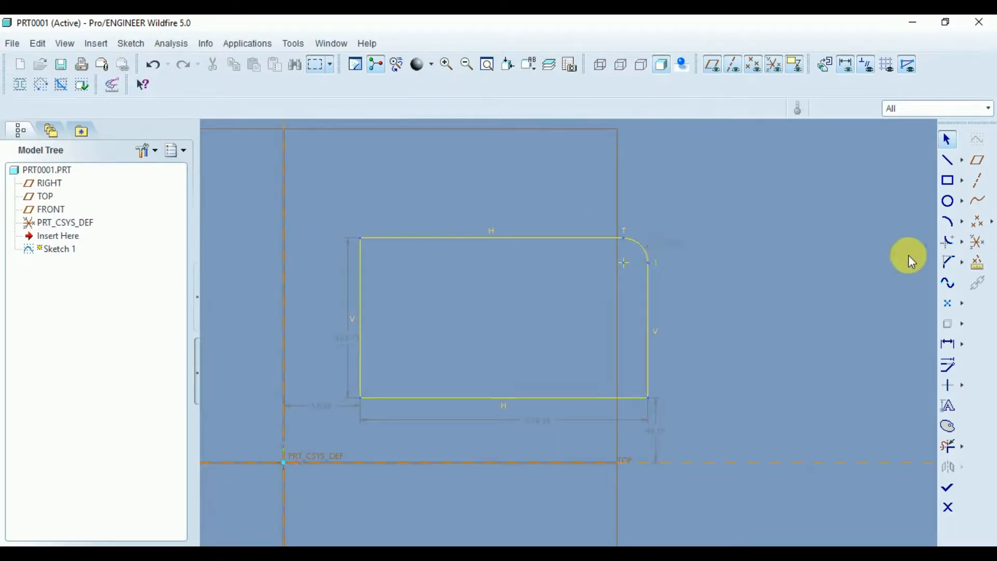
# Round the rectangle's upper-left corner with a circular fillet of about 17 mm radius.
pyautogui.click(950, 243)
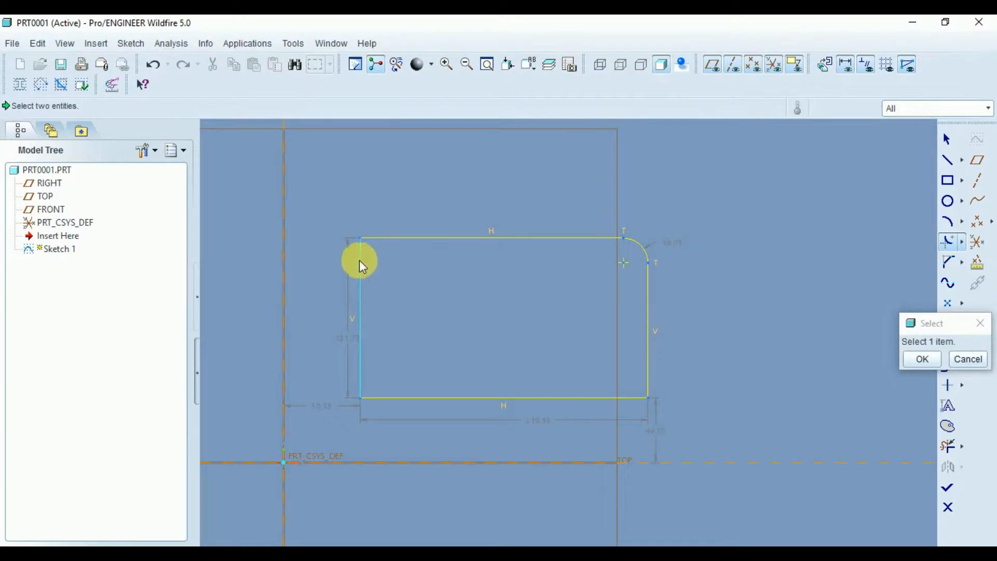
pyautogui.moveTo(929, 326); pyautogui.dragTo(843, 297)
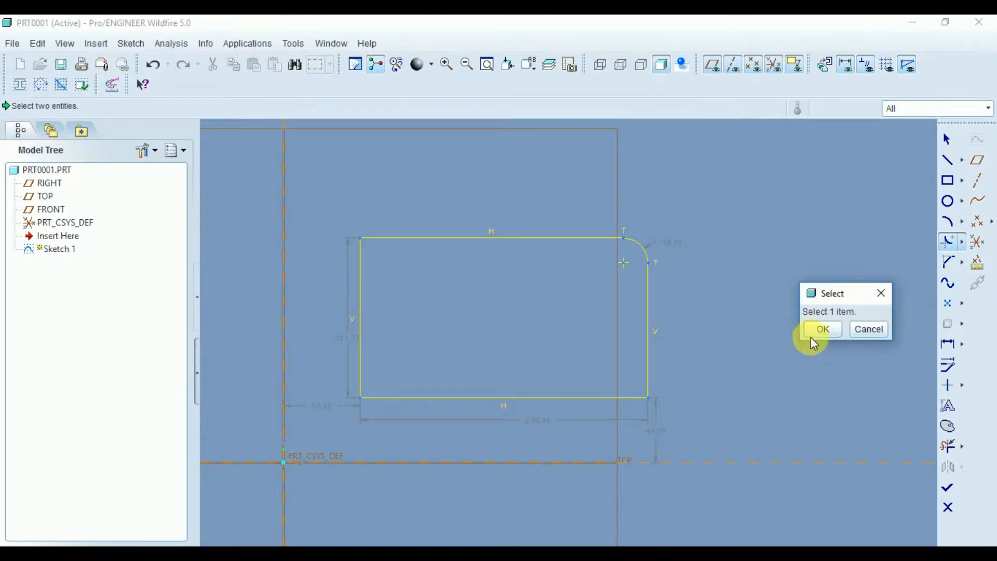
pyautogui.click(361, 260)
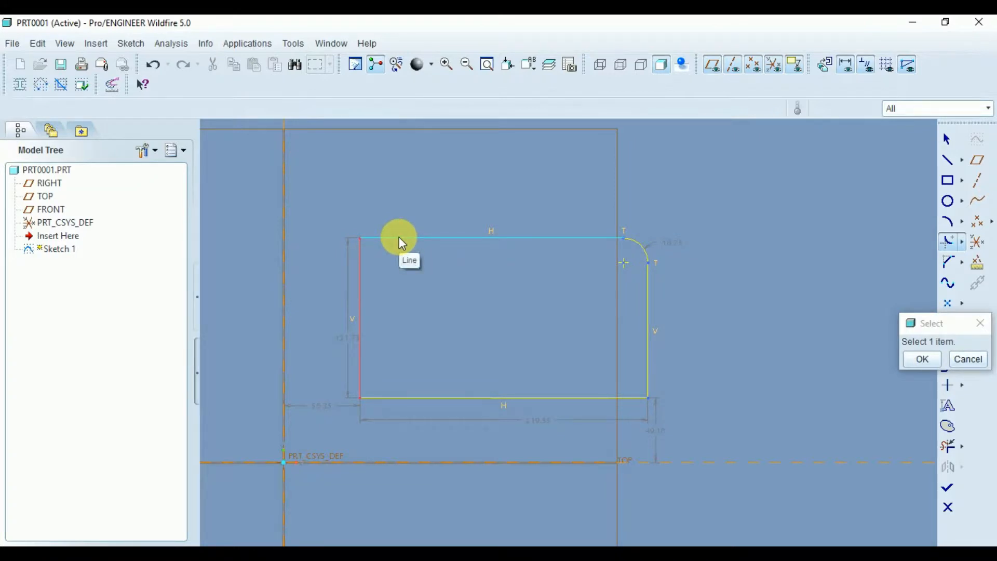
pyautogui.click(400, 238)
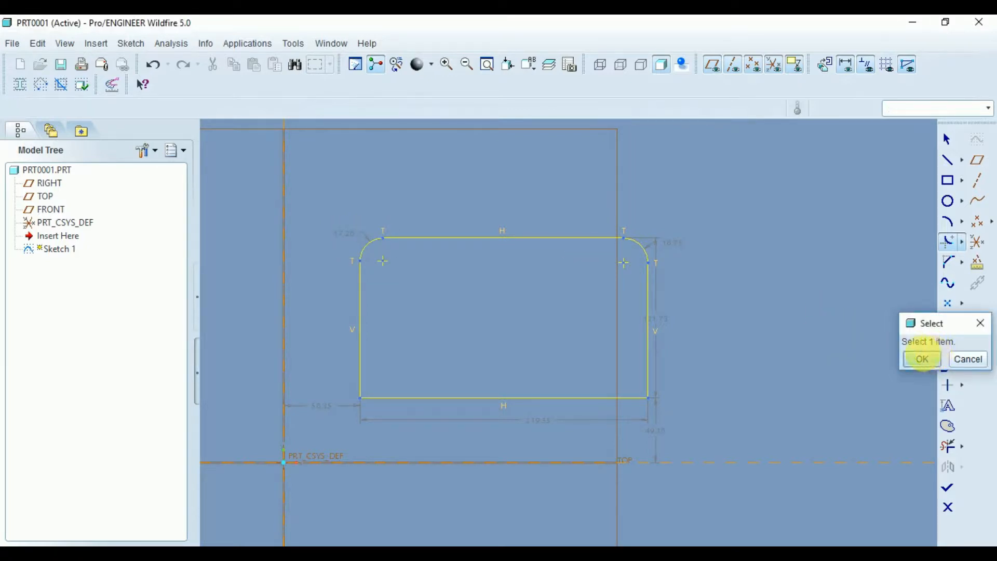
pyautogui.click(921, 358)
pyautogui.scroll(2, 693, 370)
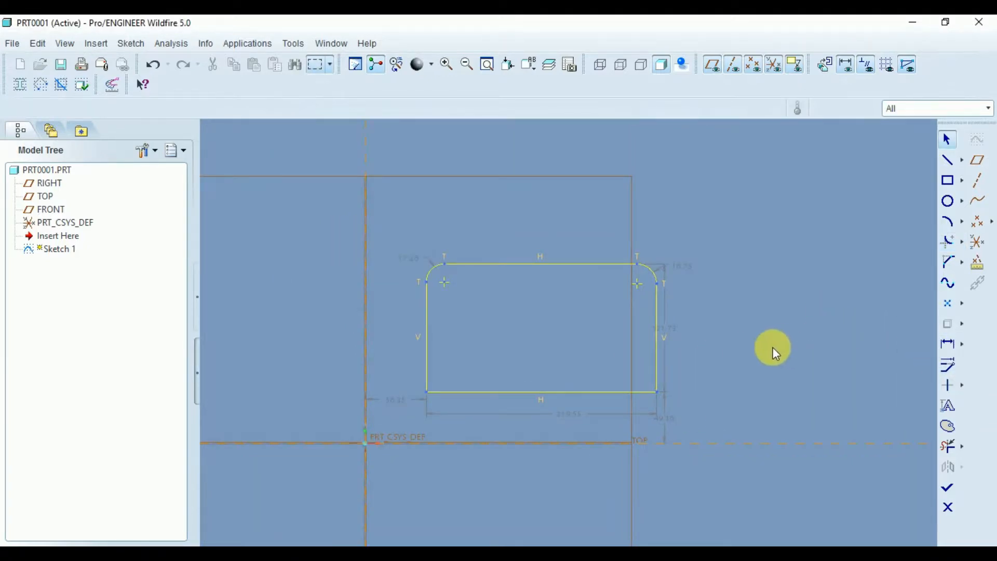
pyautogui.scroll(2, 775, 353)
pyautogui.scroll(-1, 935, 244)
pyautogui.click(962, 242)
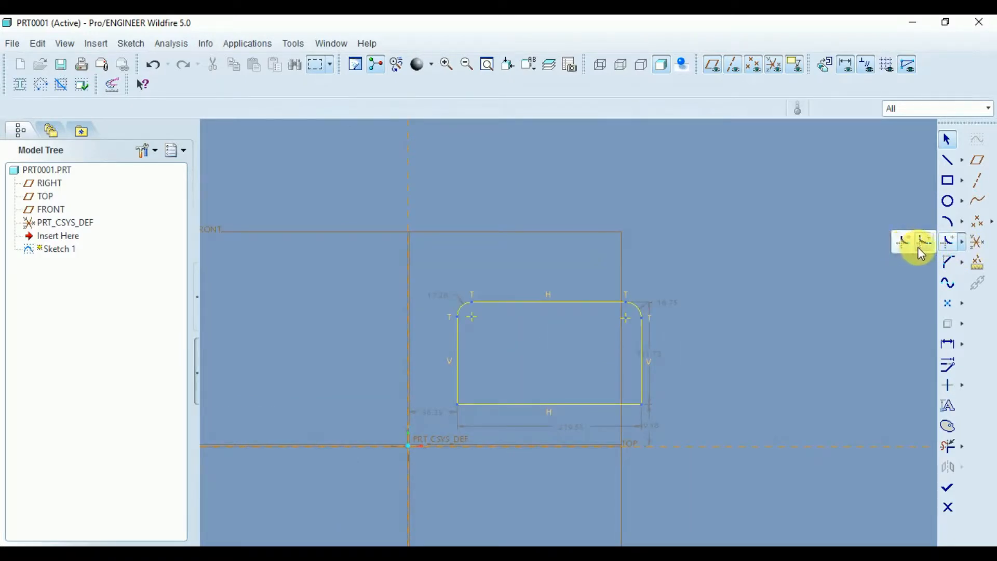
pyautogui.click(722, 286)
pyautogui.scroll(2, 714, 304)
pyautogui.scroll(-2, 683, 318)
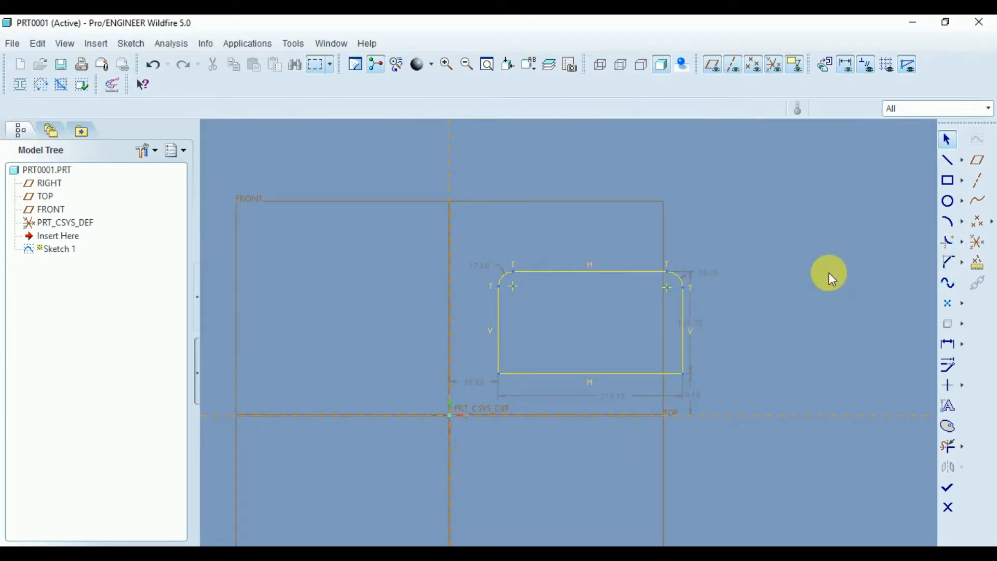
# Remove all lines and both fillets of the rounded rectangle with the Delete Segment tool.
pyautogui.click(947, 447)
pyautogui.moveTo(498, 268); pyautogui.dragTo(493, 287)
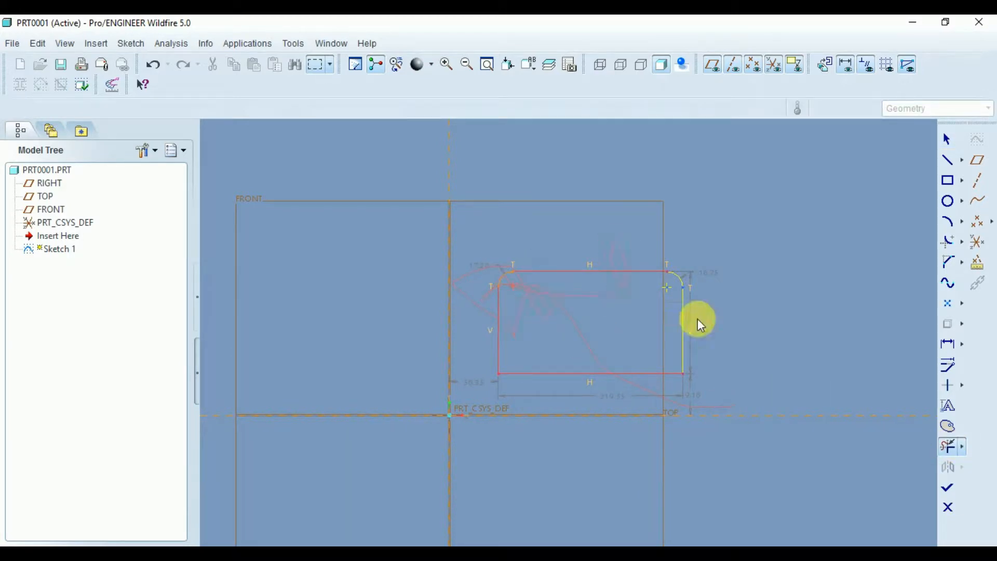
pyautogui.moveTo(697, 319); pyautogui.dragTo(670, 334)
pyautogui.moveTo(685, 273); pyautogui.dragTo(721, 363)
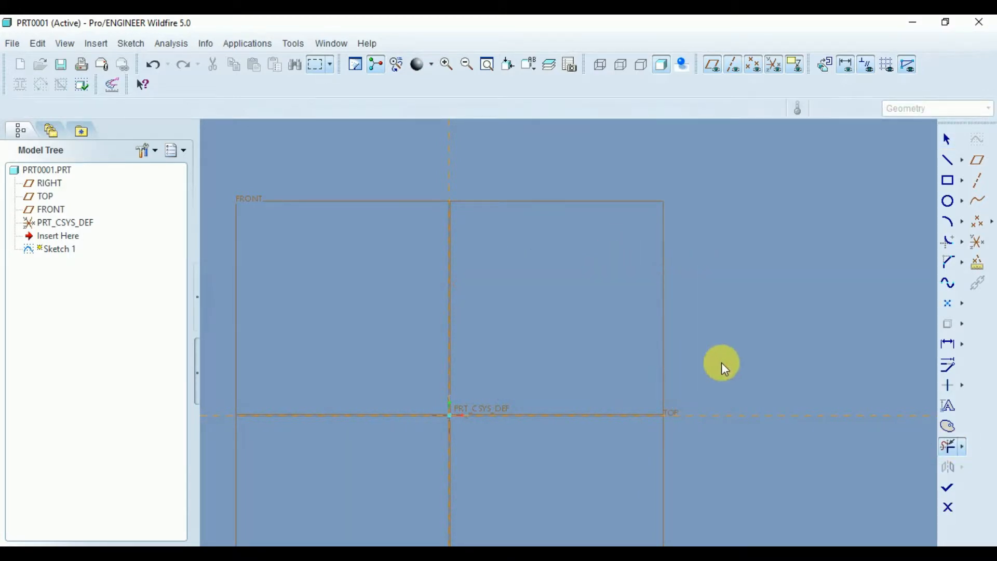
pyautogui.middleClick(715, 328)
# Sketch a new rectangle about 200 by 69 mm above and to the right of the origin.
pyautogui.click(948, 180)
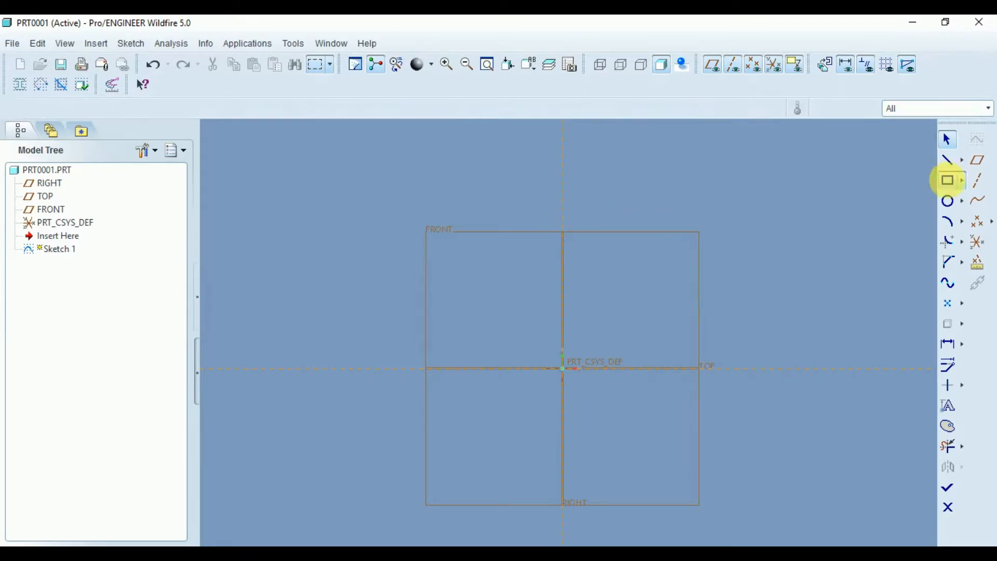
pyautogui.click(602, 281)
pyautogui.click(710, 318)
pyautogui.middleClick(730, 368)
pyautogui.scroll(6, 686, 279)
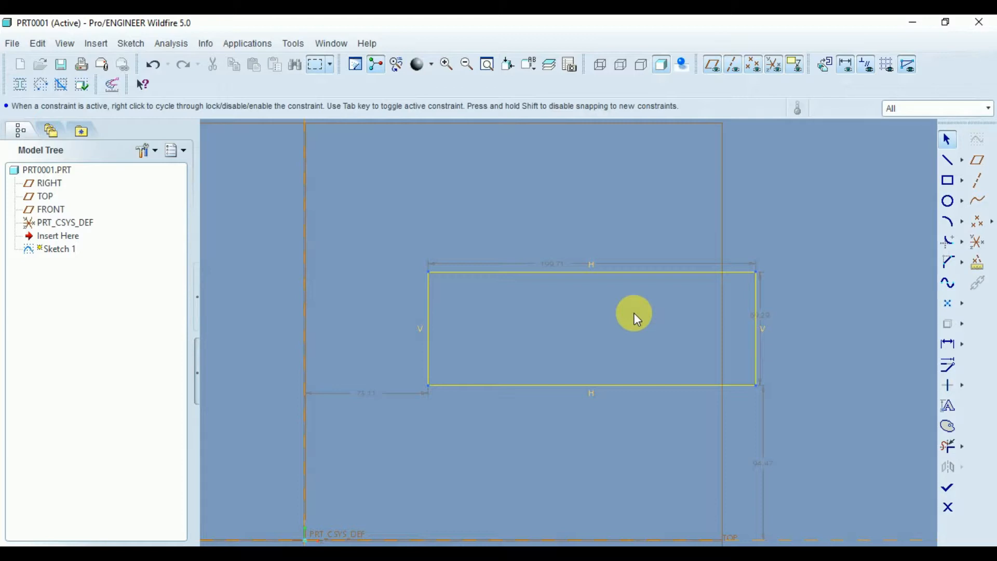
# Round the rectangle's upper-right corner with an elliptical fillet of about 12 mm radii.
pyautogui.click(487, 65)
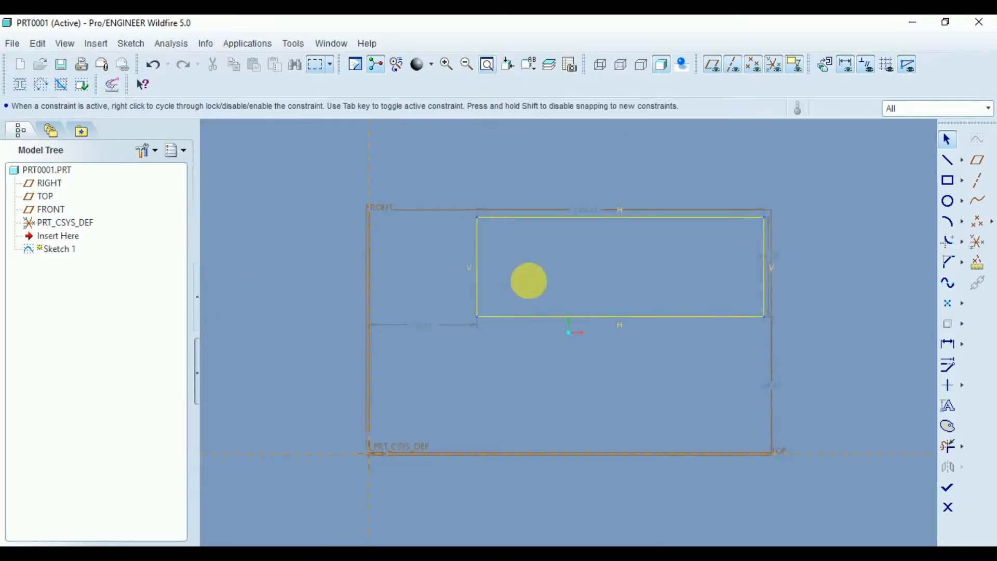
pyautogui.scroll(-3, 483, 269)
pyautogui.scroll(3, 509, 272)
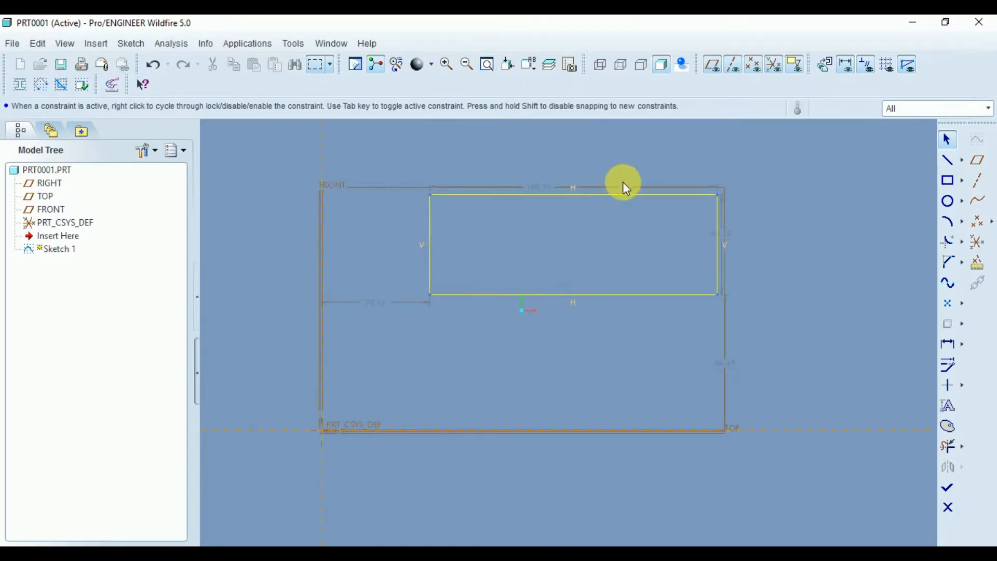
pyautogui.scroll(3, 624, 182)
pyautogui.scroll(-1, 625, 192)
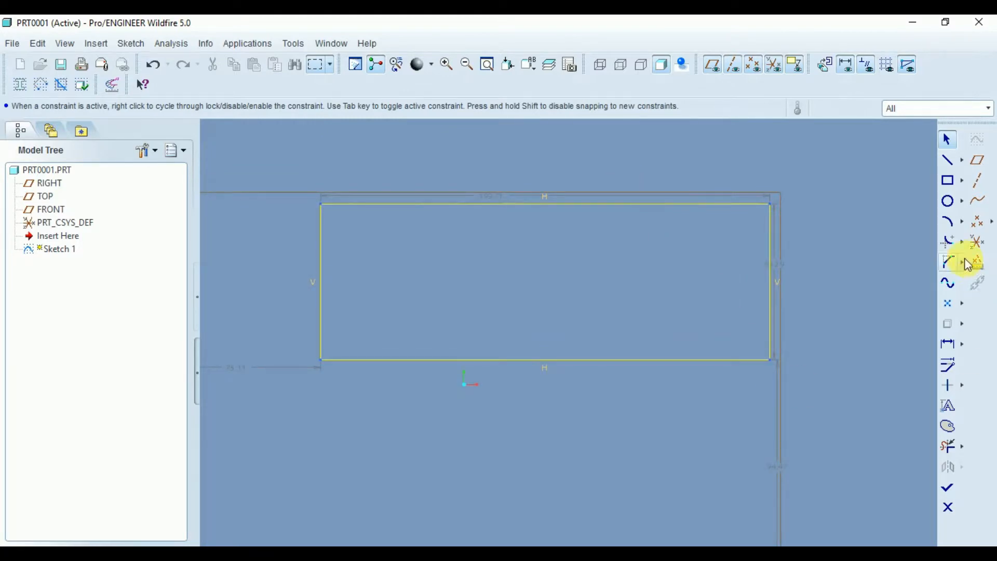
pyautogui.click(962, 242)
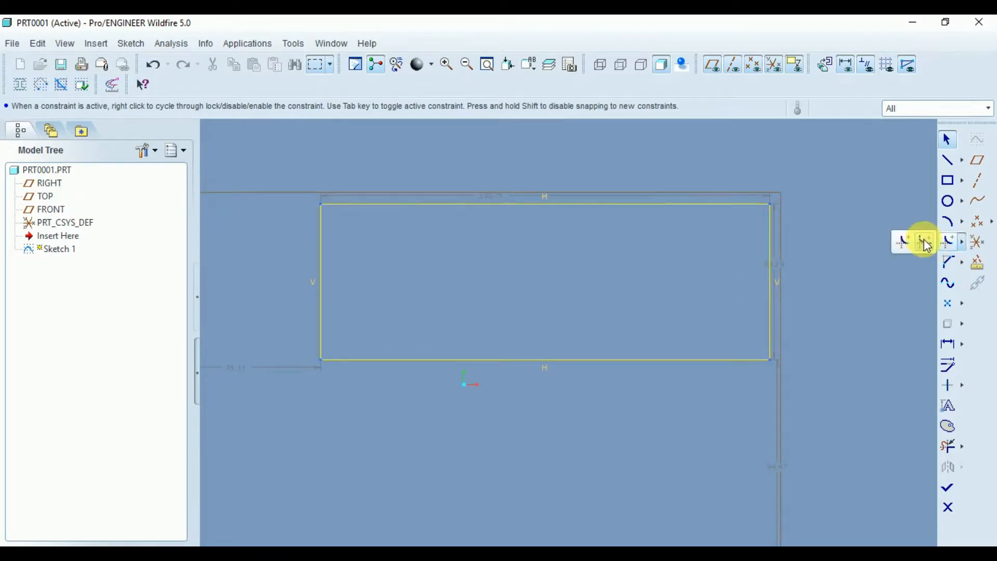
pyautogui.click(925, 243)
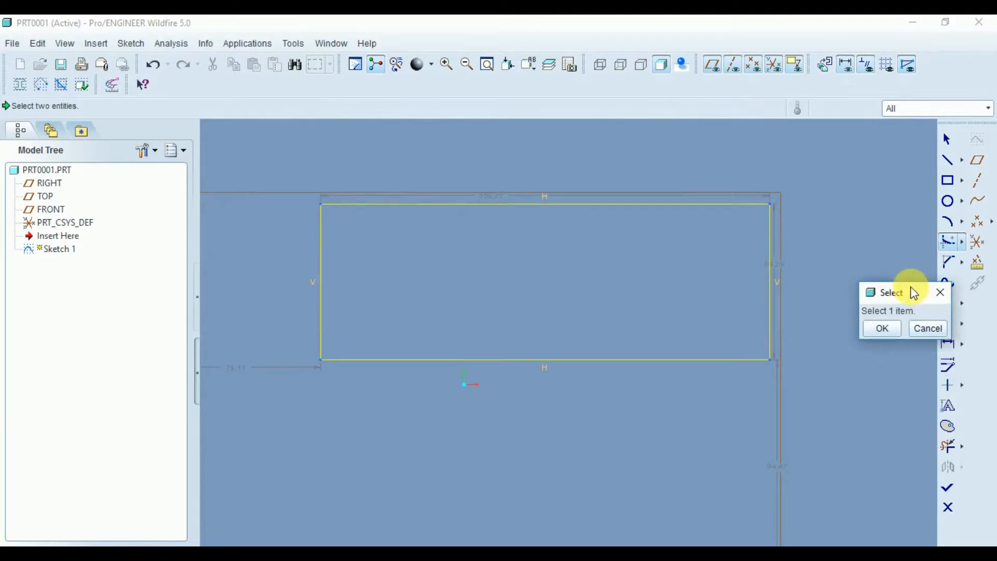
pyautogui.moveTo(914, 293); pyautogui.dragTo(888, 257)
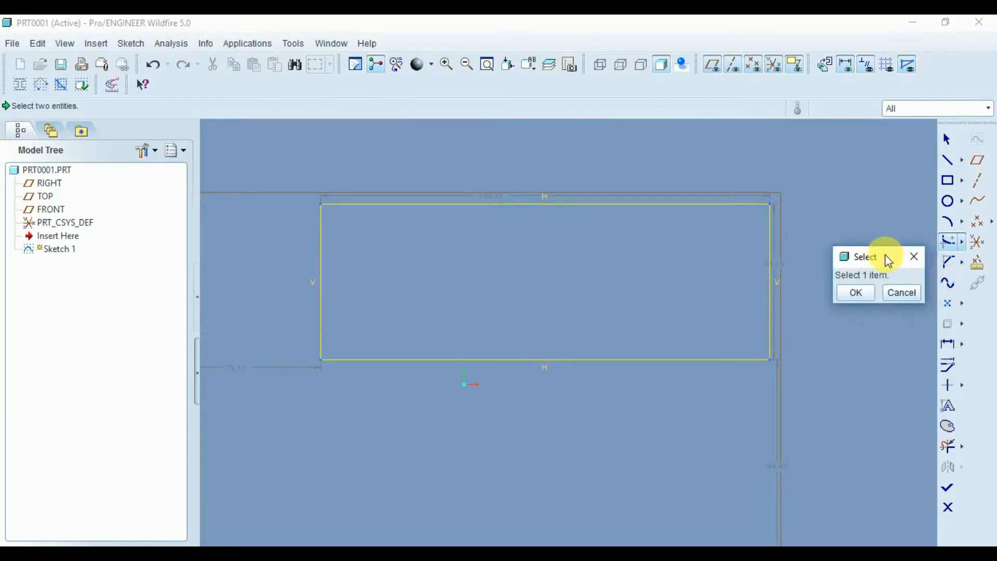
pyautogui.click(770, 231)
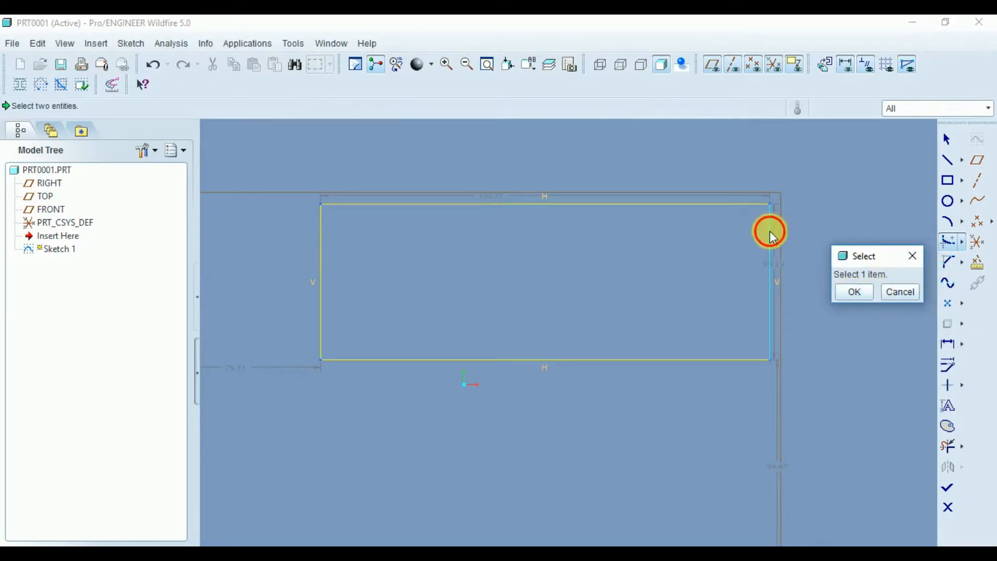
pyautogui.click(744, 204)
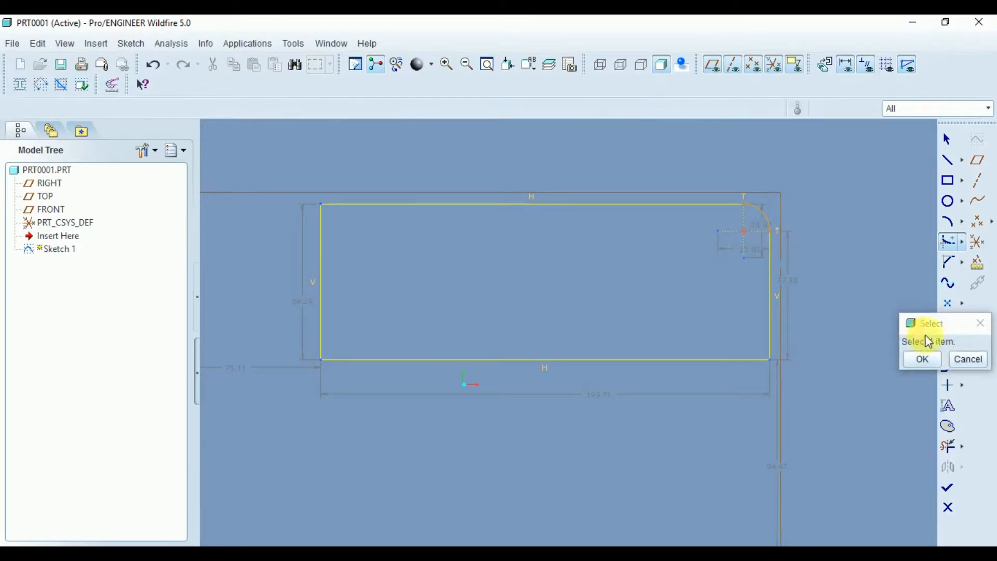
pyautogui.click(922, 358)
# Try to reshape the upper-right elliptical fillet by moving its centre area.
pyautogui.scroll(-2, 766, 211)
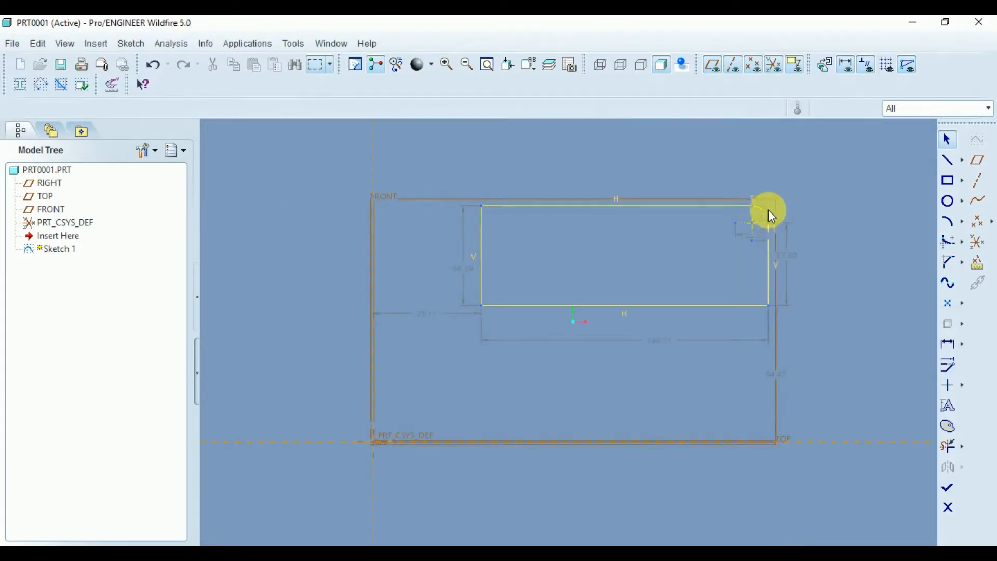
pyautogui.scroll(5, 768, 210)
pyautogui.moveTo(751, 232); pyautogui.dragTo(750, 236)
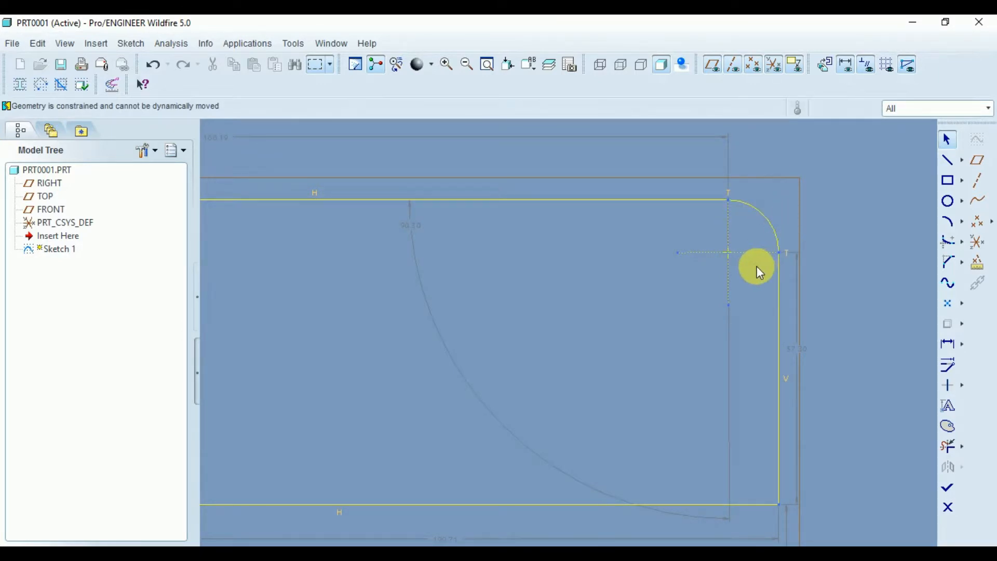
pyautogui.scroll(1, 756, 266)
pyautogui.scroll(-2, 755, 266)
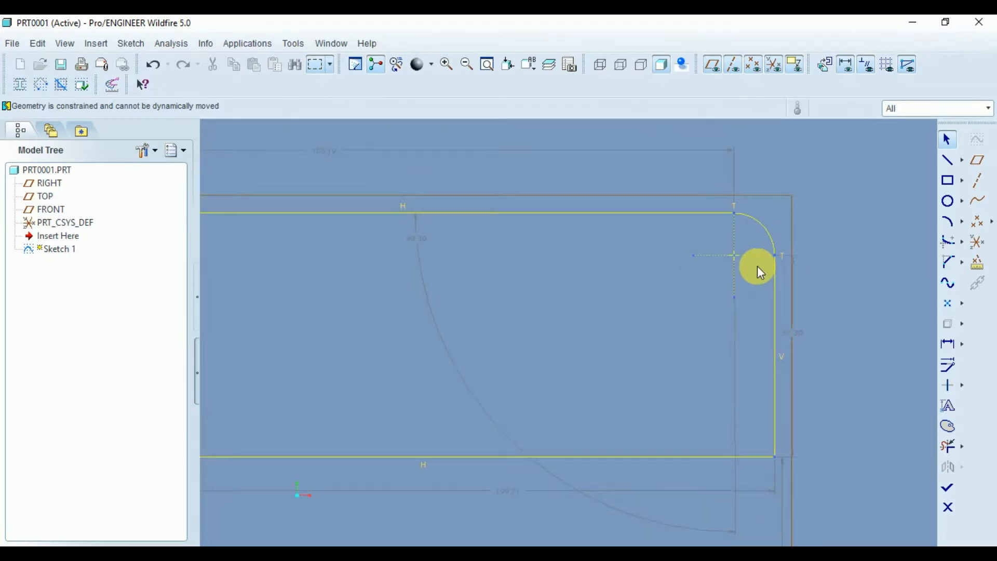
pyautogui.scroll(-1, 763, 298)
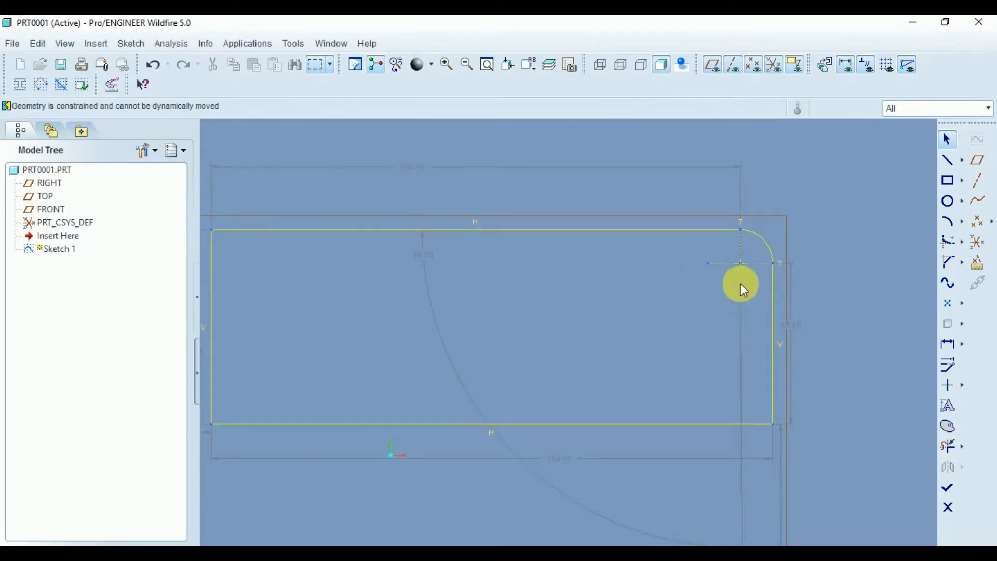
pyautogui.scroll(-2, 774, 248)
pyautogui.scroll(2, 764, 271)
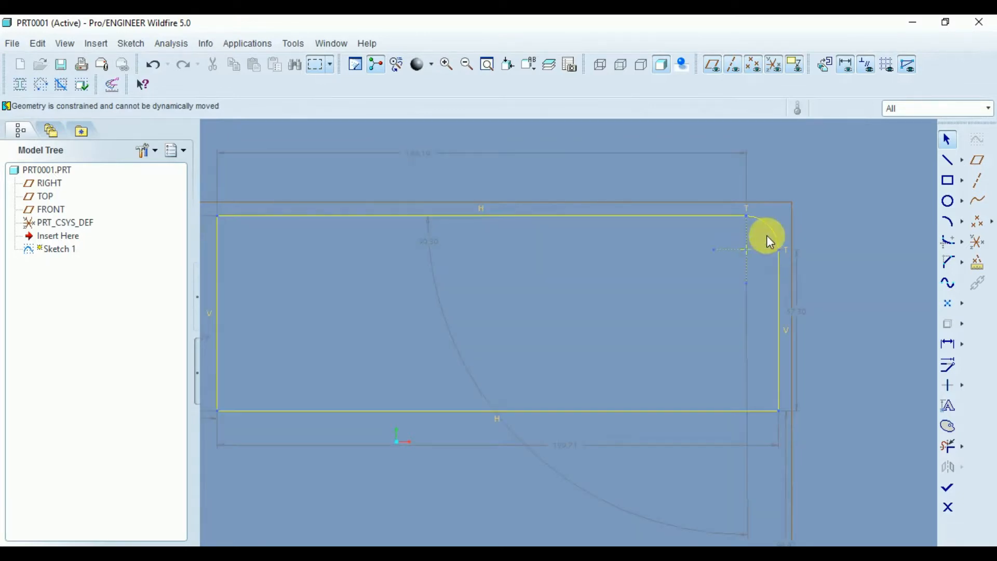
pyautogui.scroll(4, 766, 233)
pyautogui.scroll(-1, 765, 230)
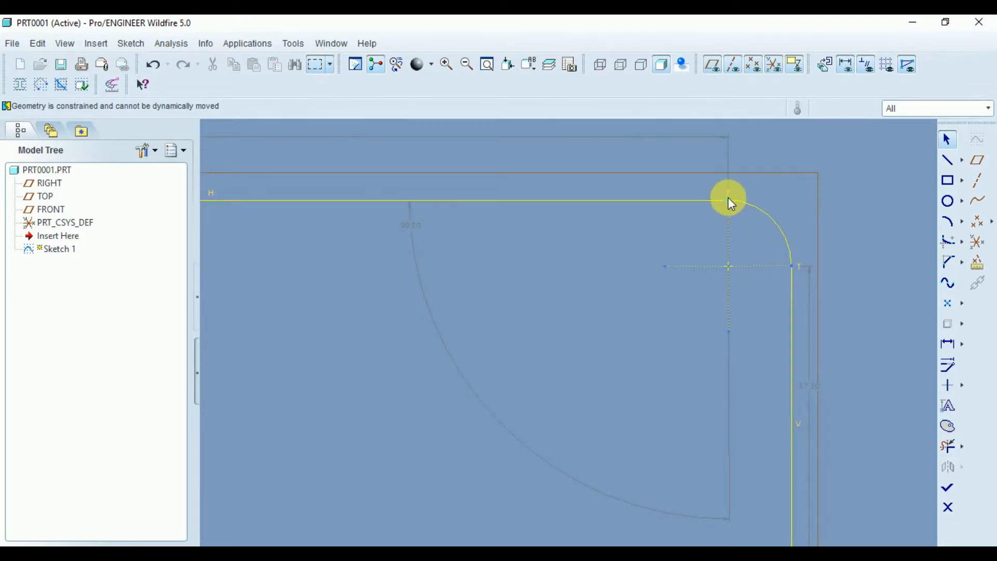
# Reshape and tilt the upper-right elliptical fillet by moving its tangent point on the rectangle's top edge.
pyautogui.moveTo(728, 199)
pyautogui.mouseDown()
pyautogui.moveTo(748, 209)
pyautogui.moveTo(701, 211)
pyautogui.moveTo(755, 213)
pyautogui.moveTo(694, 214)
pyautogui.moveTo(693, 203)
pyautogui.moveTo(697, 221)
pyautogui.moveTo(713, 200)
pyautogui.moveTo(740, 216)
pyautogui.moveTo(729, 214)
pyautogui.mouseUp()
pyautogui.scroll(3, 680, 218)
pyautogui.scroll(-2, 680, 216)
pyautogui.scroll(3, 886, 238)
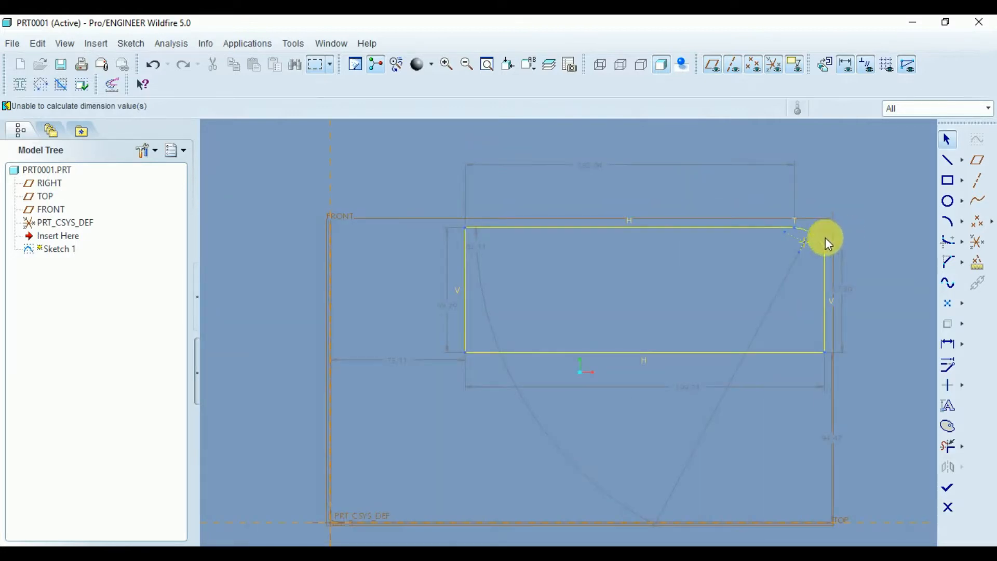
pyautogui.scroll(-1, 712, 256)
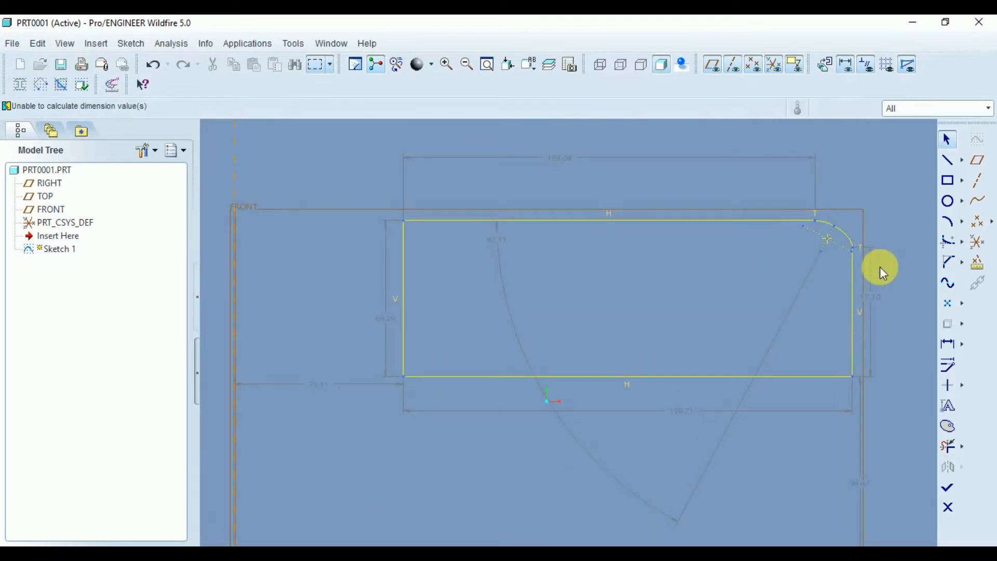
# Round the rectangle's upper-left corner with an elliptical fillet whose axes are about 24 mm horizontally and 18 mm vertically.
pyautogui.click(950, 244)
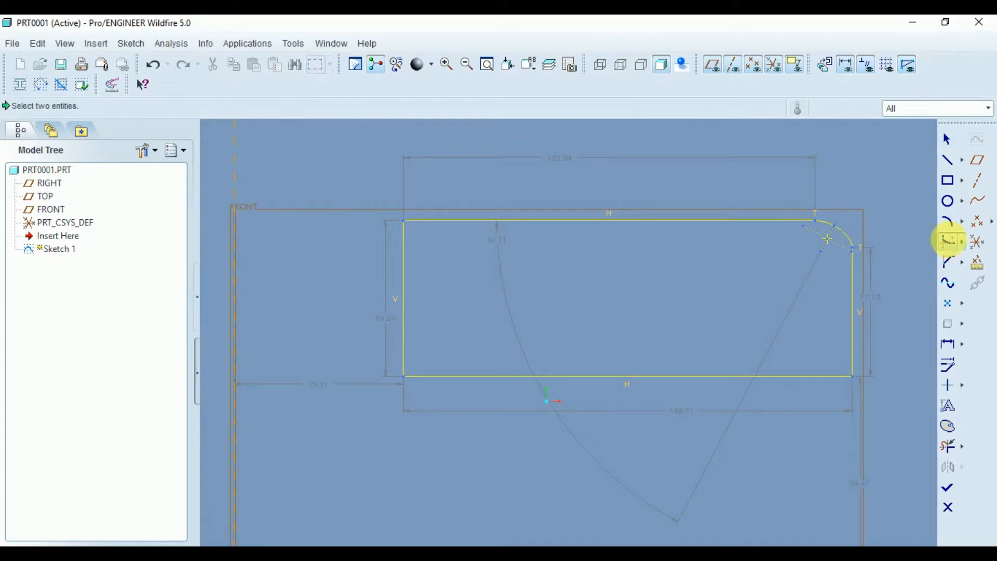
pyautogui.click(402, 243)
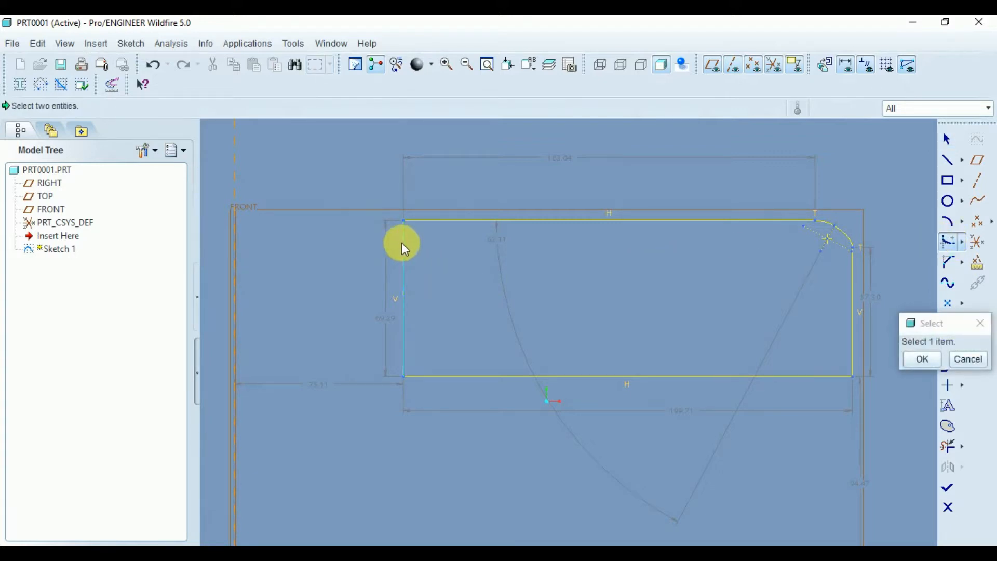
pyautogui.click(430, 220)
pyautogui.scroll(3, 417, 221)
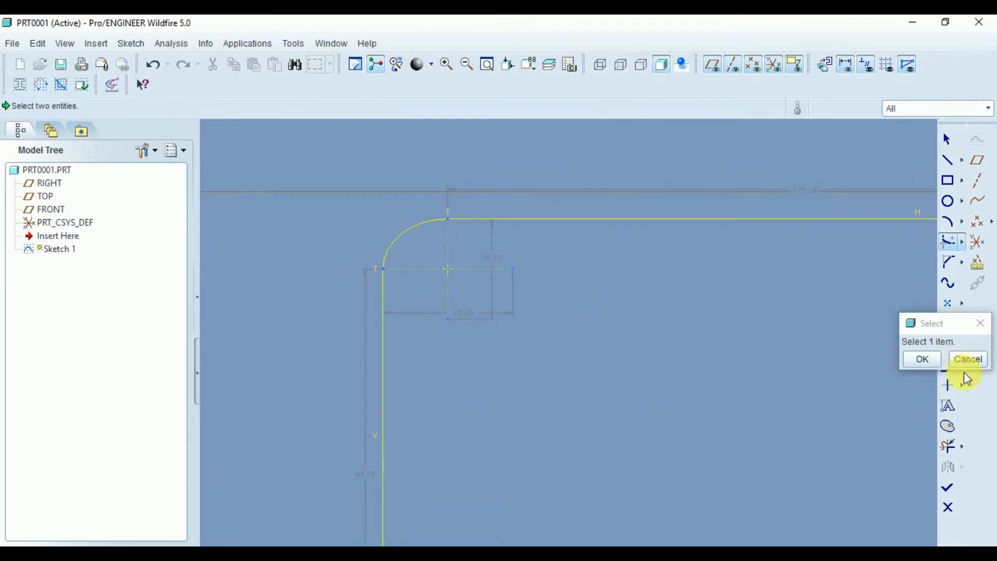
pyautogui.click(924, 360)
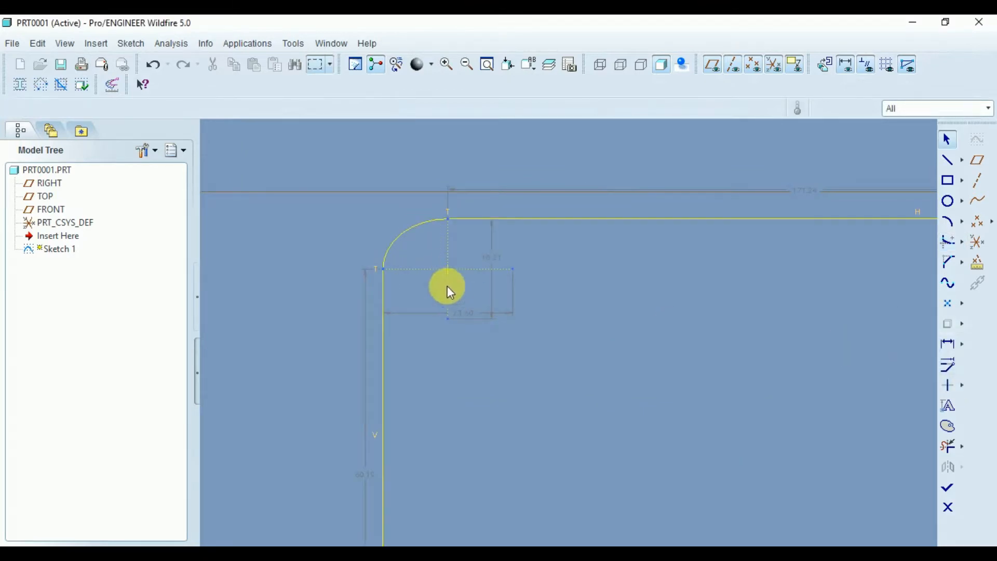
# Reshape and tilt the upper-left elliptical fillet by freely moving its geometry.
pyautogui.moveTo(447, 286)
pyautogui.mouseDown()
pyautogui.moveTo(447, 217)
pyautogui.moveTo(435, 226)
pyautogui.moveTo(429, 218)
pyautogui.moveTo(454, 226)
pyautogui.moveTo(407, 199)
pyautogui.moveTo(424, 222)
pyautogui.moveTo(421, 214)
pyautogui.mouseUp()
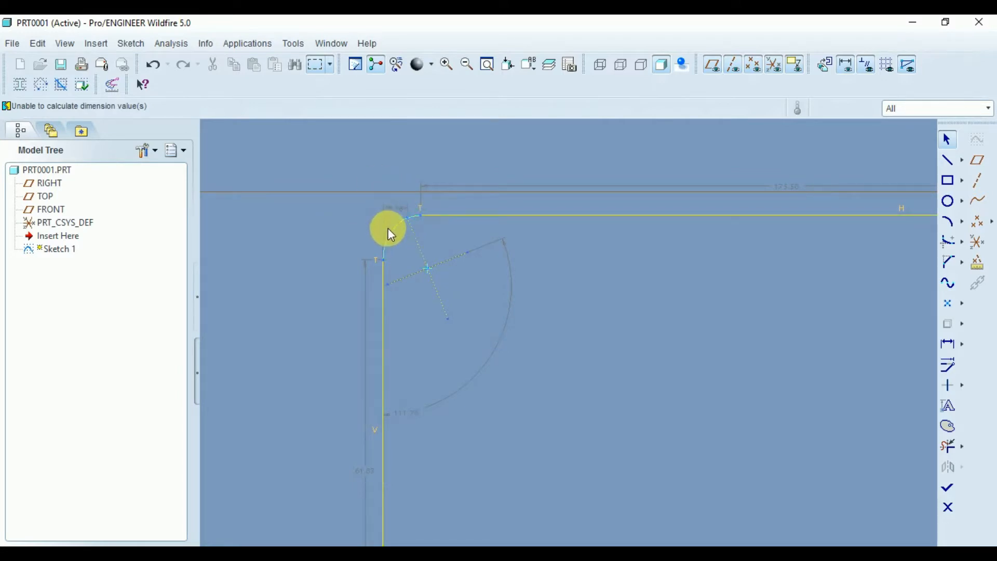
pyautogui.scroll(-4, 383, 232)
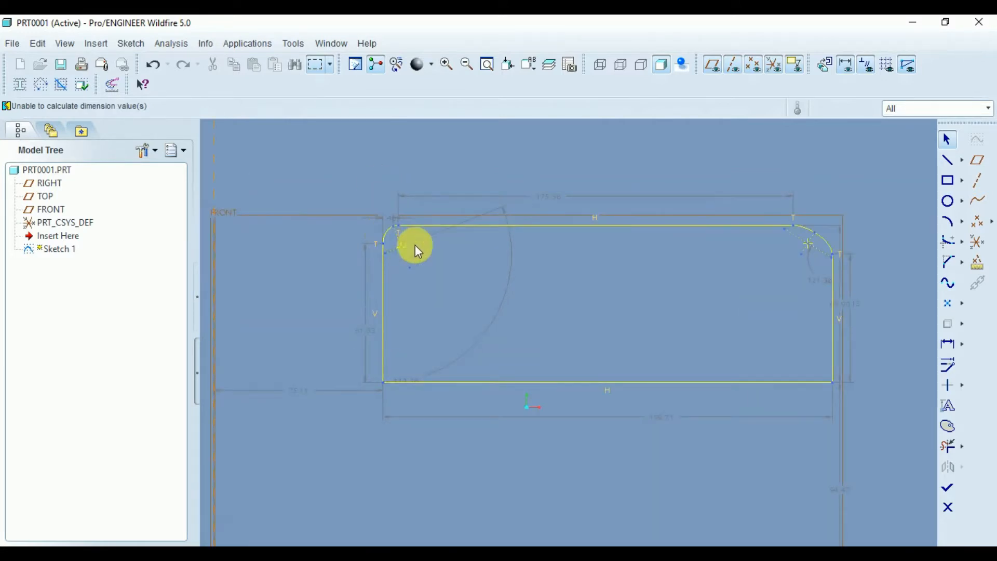
pyautogui.scroll(-1, 550, 281)
pyautogui.scroll(1, 768, 330)
# Remove the rectangle's lines and both elliptical fillets with the Delete Segment tool.
pyautogui.click(947, 446)
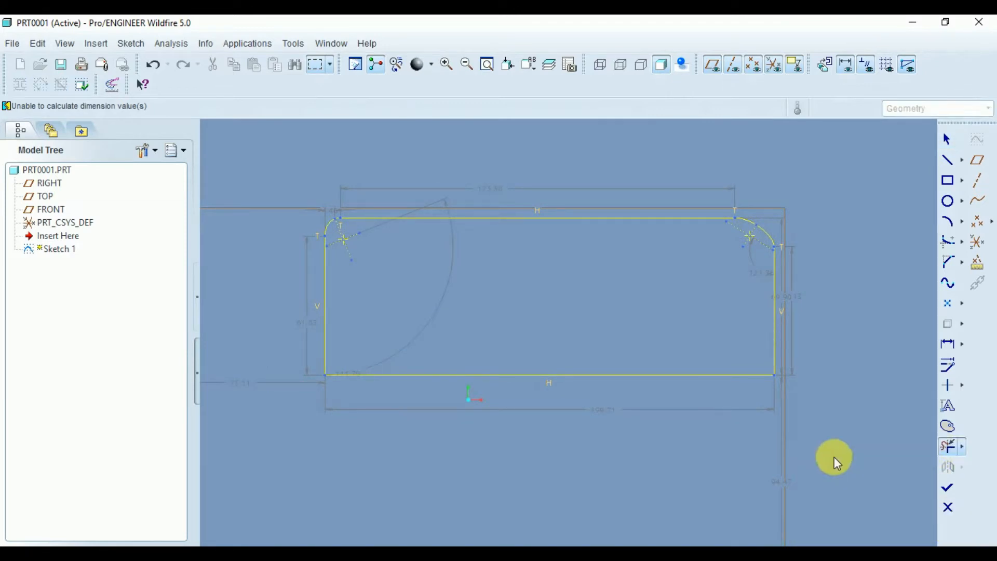
pyautogui.moveTo(747, 410)
pyautogui.mouseDown()
pyautogui.moveTo(650, 334)
pyautogui.moveTo(752, 217)
pyautogui.mouseUp()
pyautogui.moveTo(512, 220)
pyautogui.mouseDown()
pyautogui.moveTo(389, 271)
pyautogui.moveTo(343, 328)
pyautogui.mouseUp()
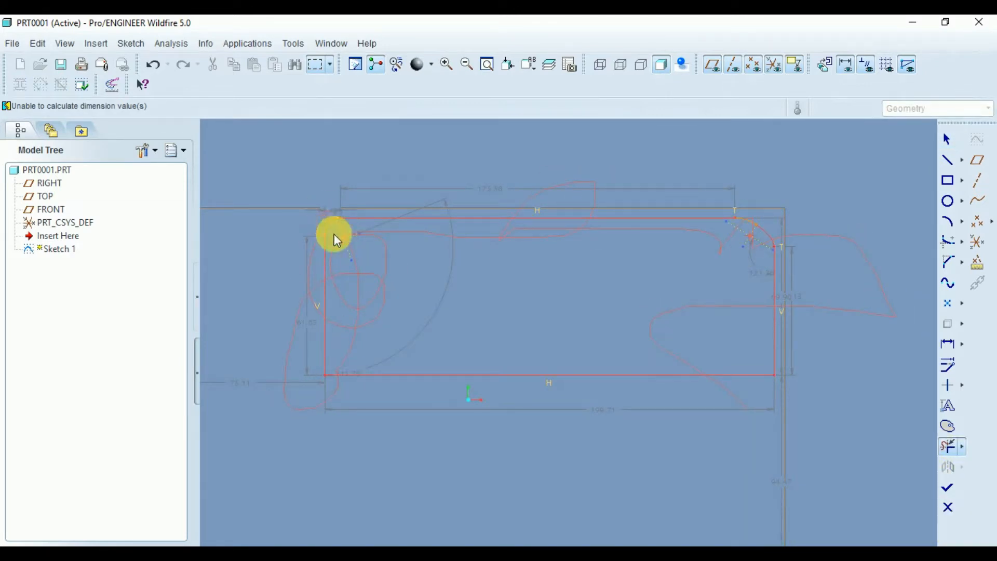
pyautogui.moveTo(334, 233); pyautogui.dragTo(334, 233)
pyautogui.scroll(-4, 463, 299)
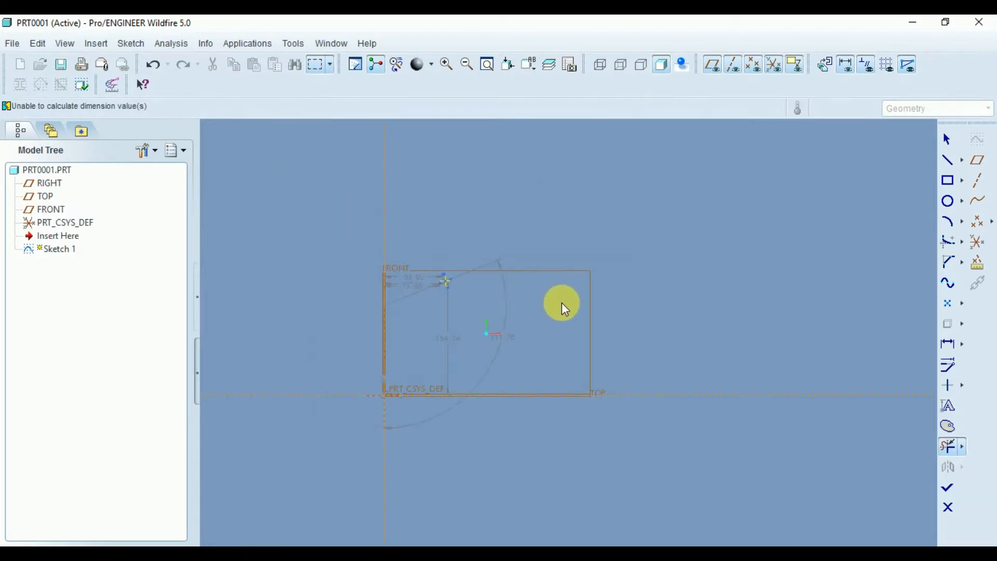
pyautogui.scroll(3, 561, 304)
pyautogui.scroll(2, 609, 290)
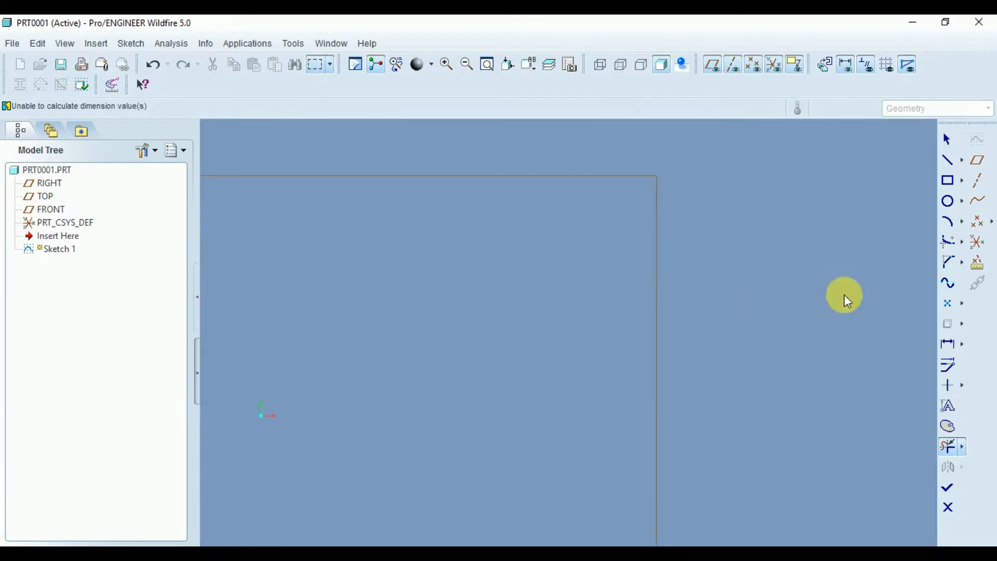
pyautogui.click(963, 264)
pyautogui.click(964, 264)
pyautogui.click(958, 263)
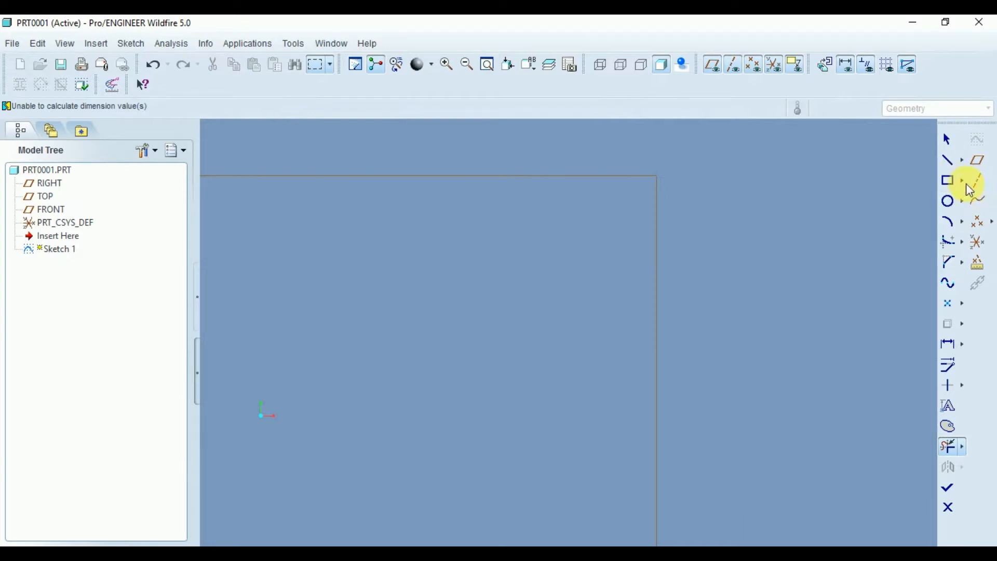
# Sketch a rectangle about 96 by 75 mm across the right border of the FRONT plane.
pyautogui.click(948, 181)
pyautogui.click(407, 215)
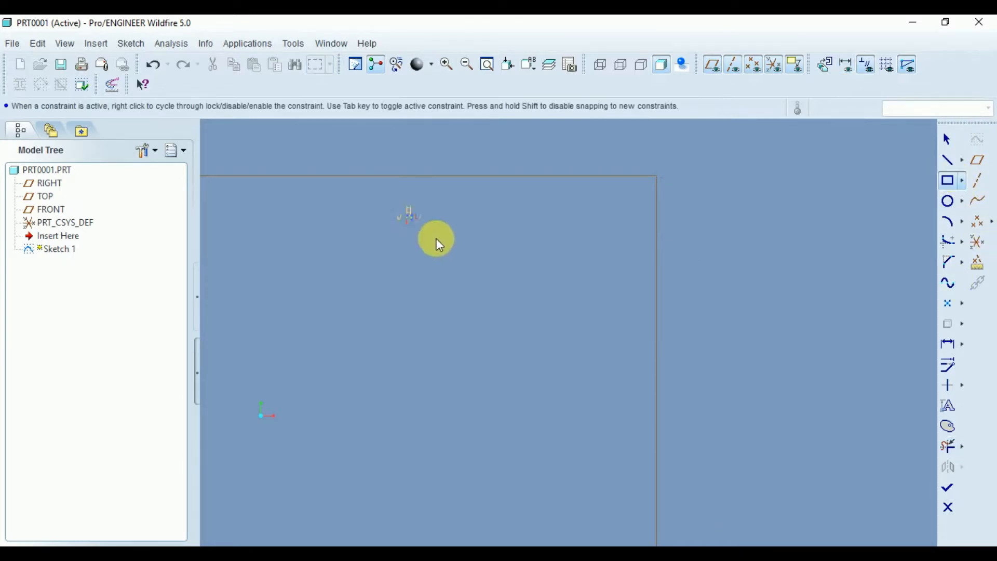
pyautogui.click(678, 428)
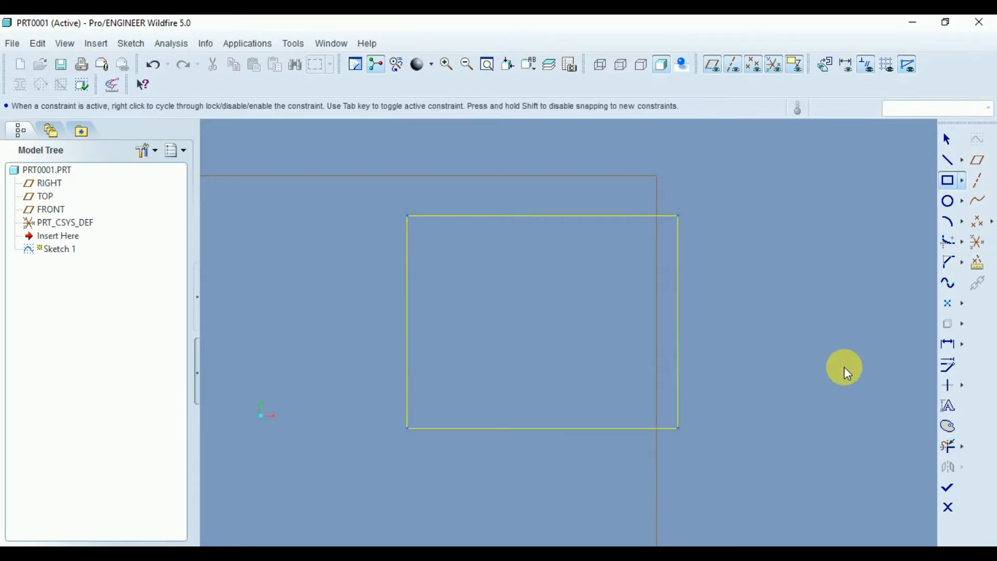
pyautogui.middleClick(843, 365)
pyautogui.scroll(-1, 843, 364)
pyautogui.scroll(2, 746, 260)
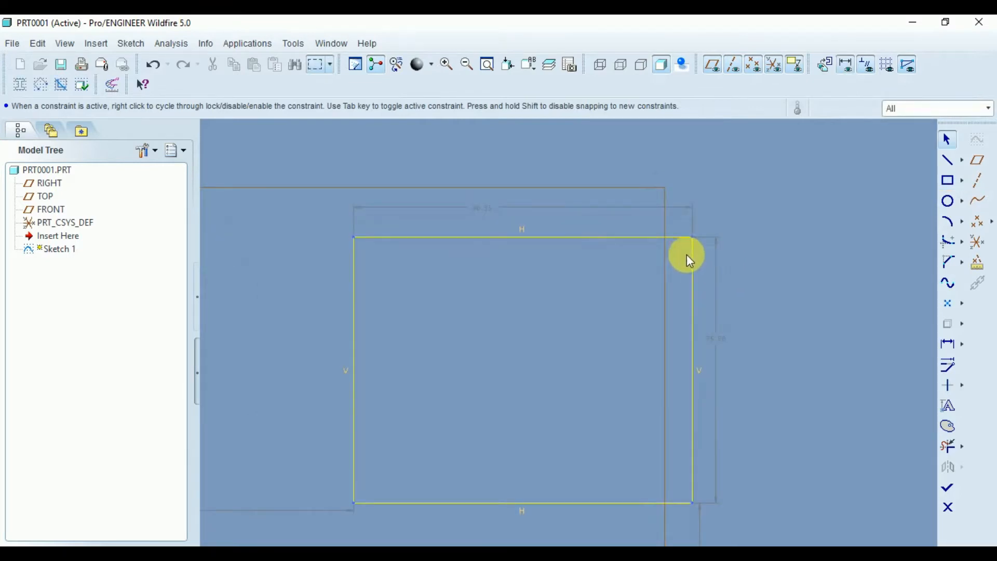
# Chamfer the rectangle's upper-right corner with construction lines, about 14 mm along the top edge and 9 mm along the right edge.
pyautogui.click(962, 262)
pyautogui.click(894, 261)
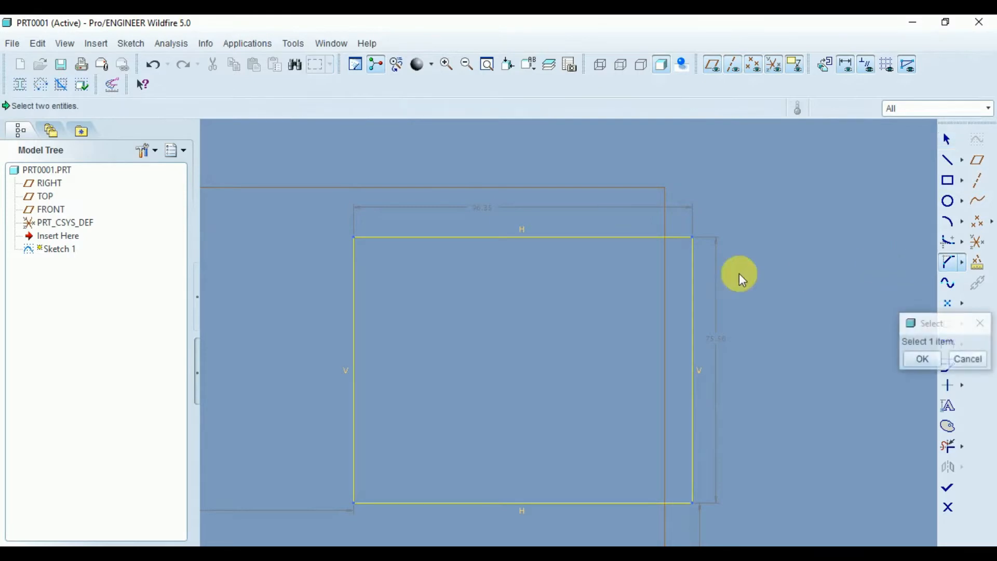
pyautogui.click(644, 238)
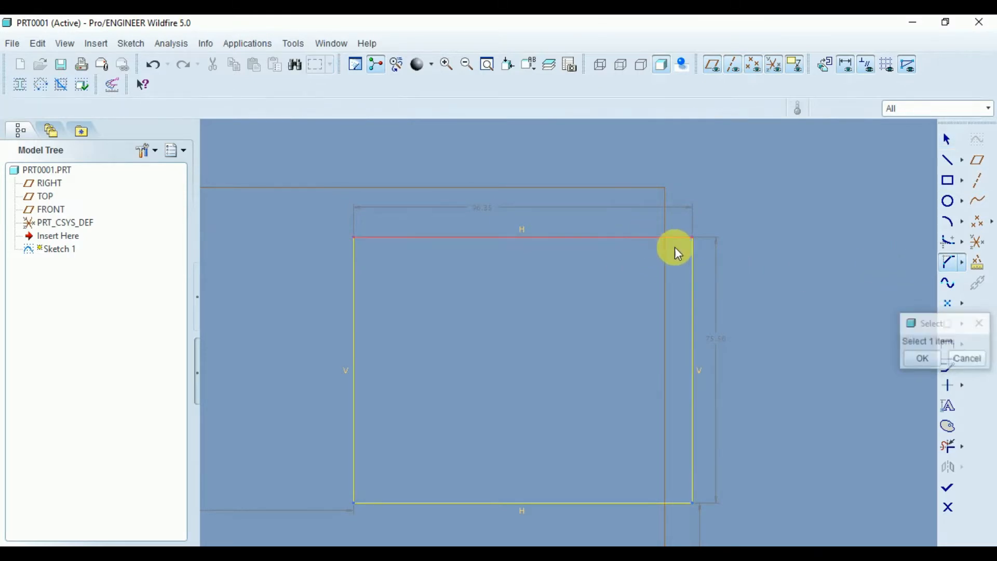
pyautogui.click(691, 269)
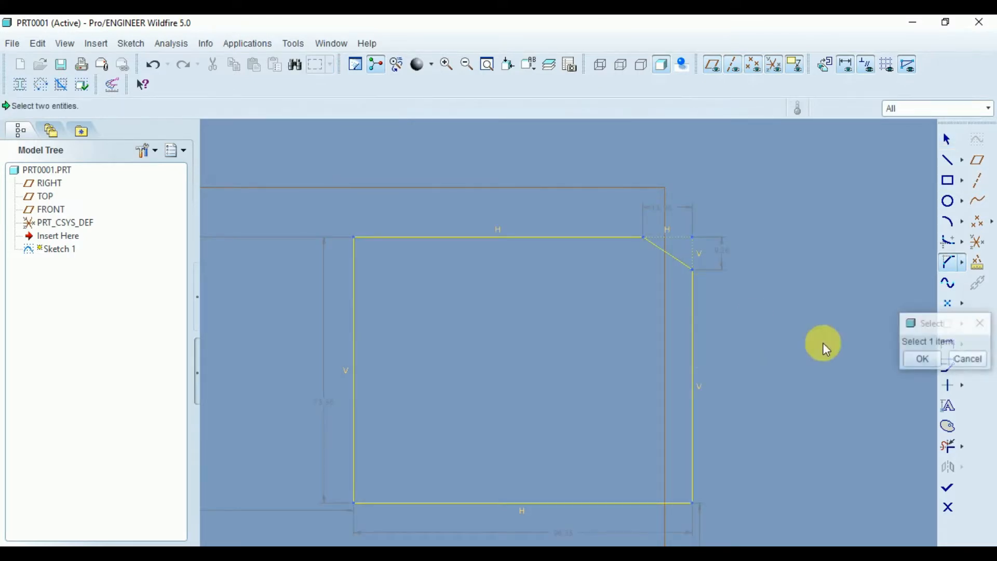
pyautogui.click(923, 358)
# Open the vertical dimension of the upper-right chamfer to check its exact value, and leave it without an edit.
pyautogui.scroll(3, 705, 237)
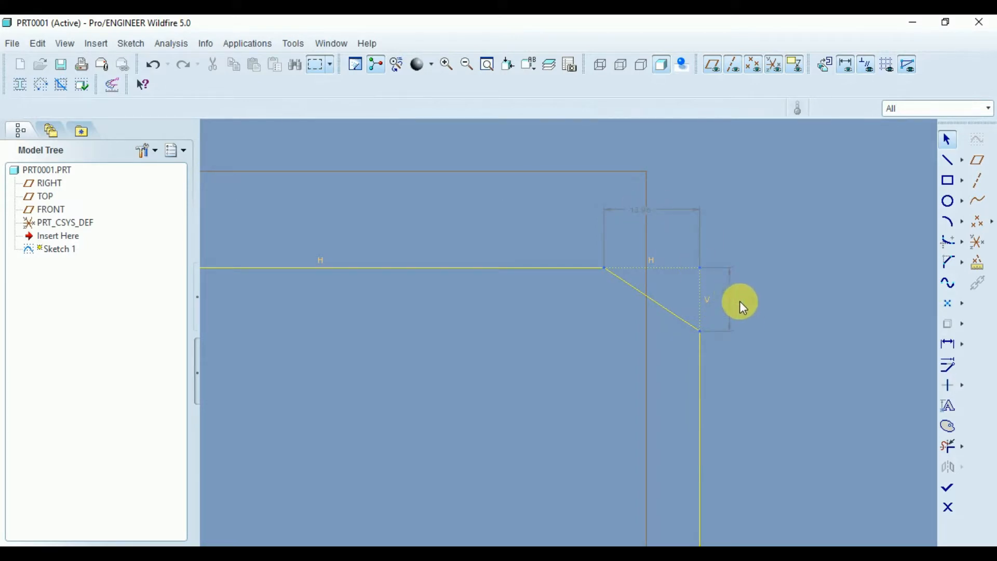
pyautogui.click(725, 291)
pyautogui.doubleClick(721, 294)
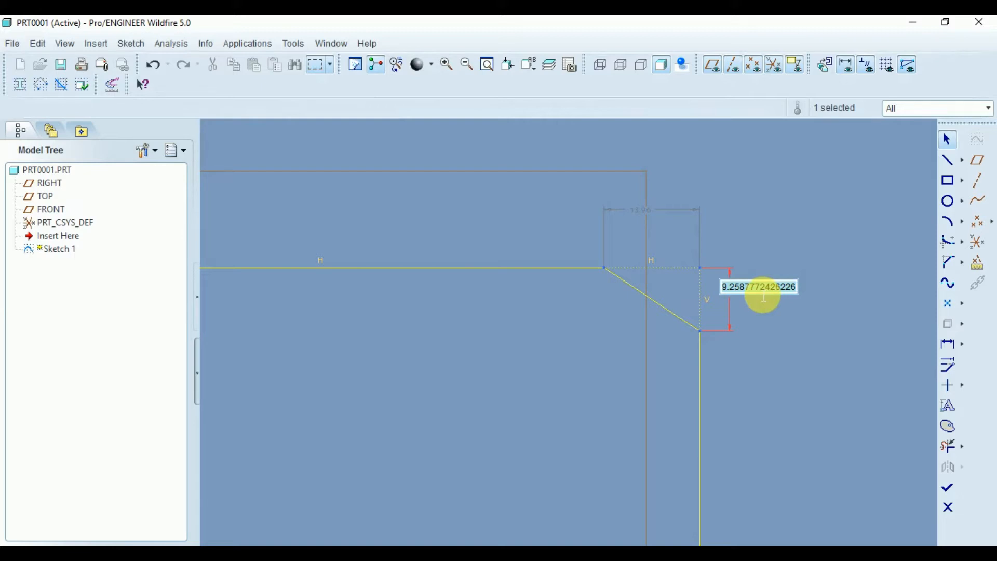
pyautogui.click(757, 231)
pyautogui.click(761, 362)
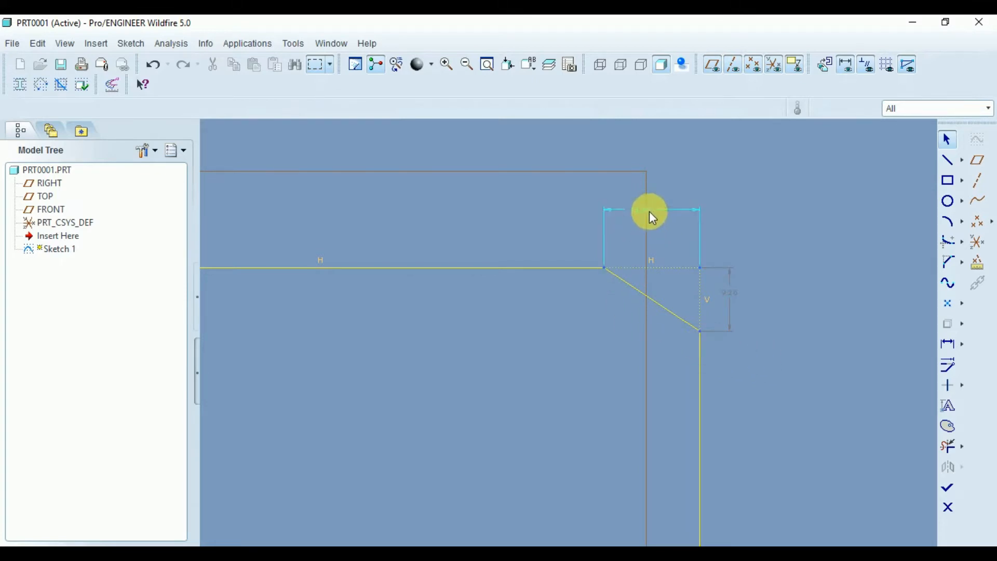
# Chamfer the rectangle's upper-left corner with construction lines, about 7 mm along the top edge and 6 mm along the left edge.
pyautogui.scroll(-2, 796, 260)
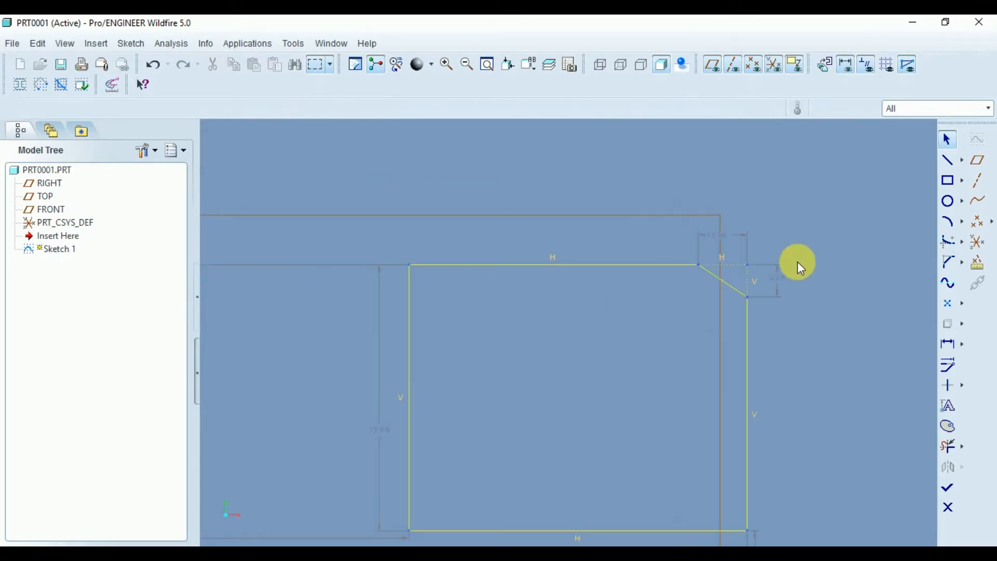
pyautogui.click(962, 262)
pyautogui.click(900, 263)
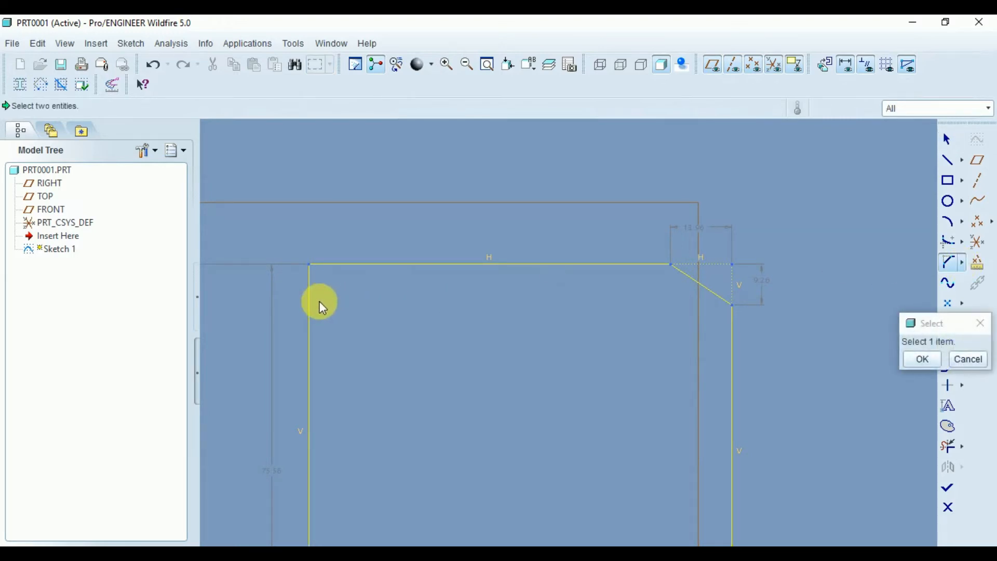
pyautogui.click(310, 290)
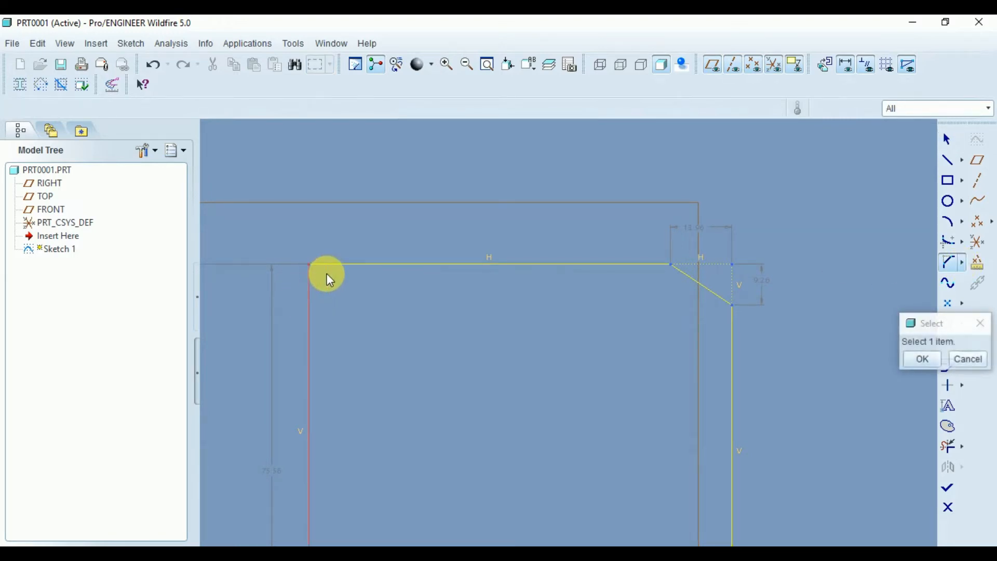
pyautogui.click(339, 265)
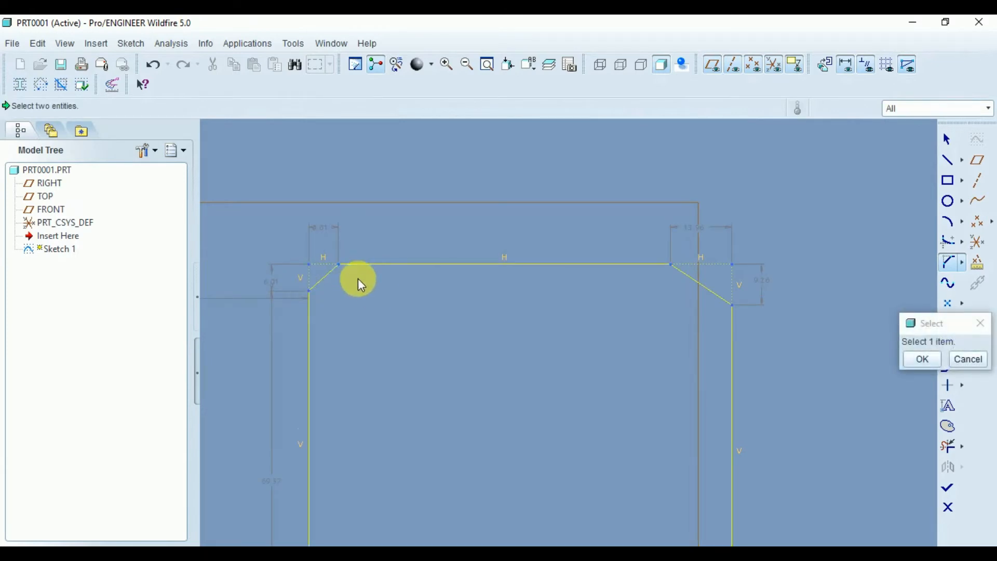
pyautogui.scroll(2, 514, 300)
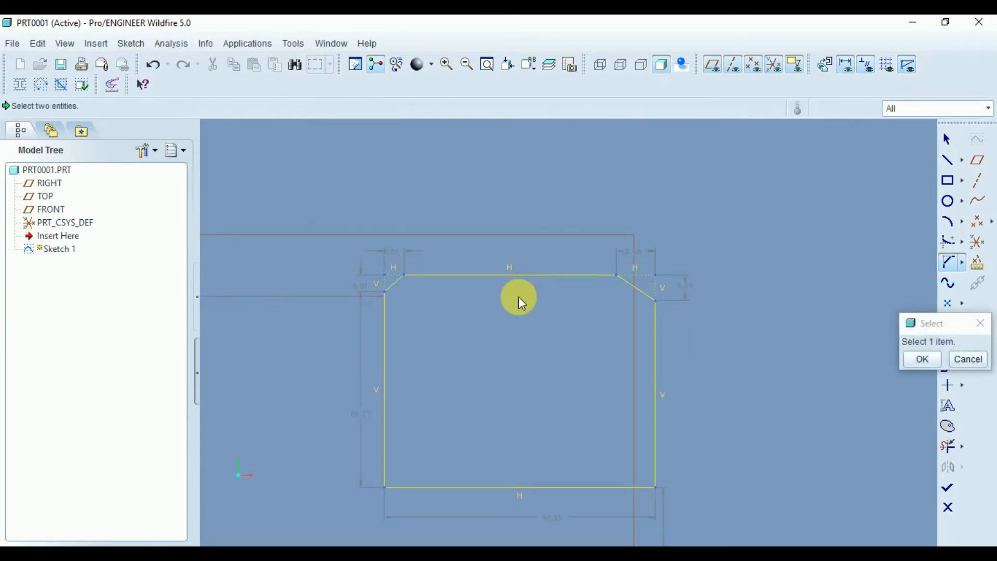
pyautogui.click(396, 289)
pyautogui.click(922, 359)
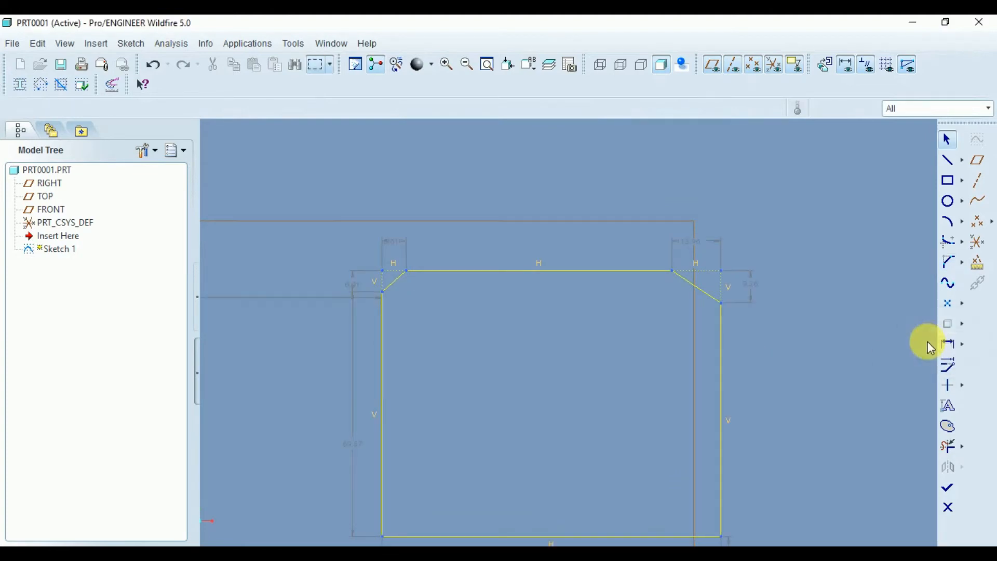
# Chamfer the rectangle's lower-right corner with Chamfer Trim, about 9 mm along the bottom edge and 8 mm along the right edge.
pyautogui.click(962, 263)
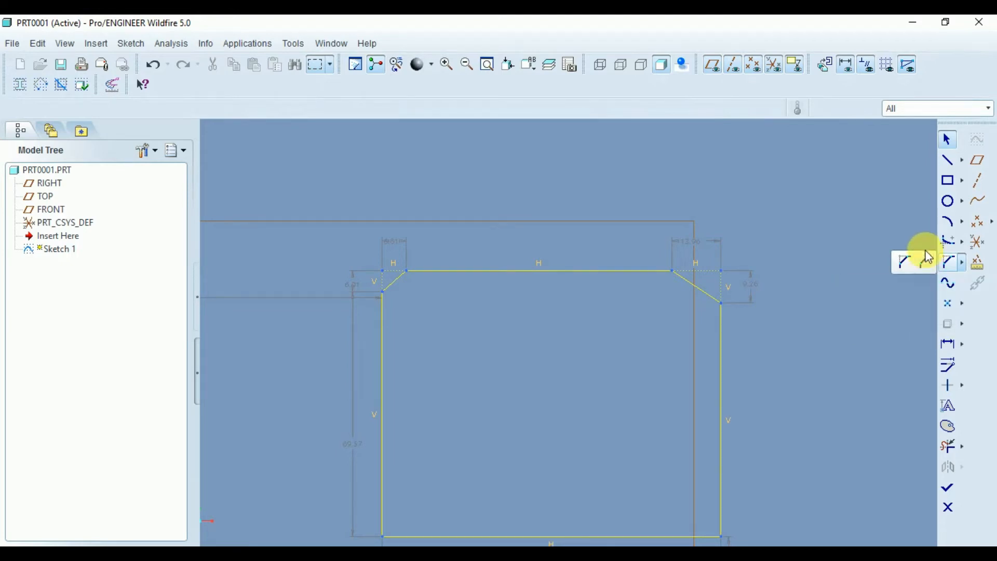
pyautogui.scroll(3, 728, 263)
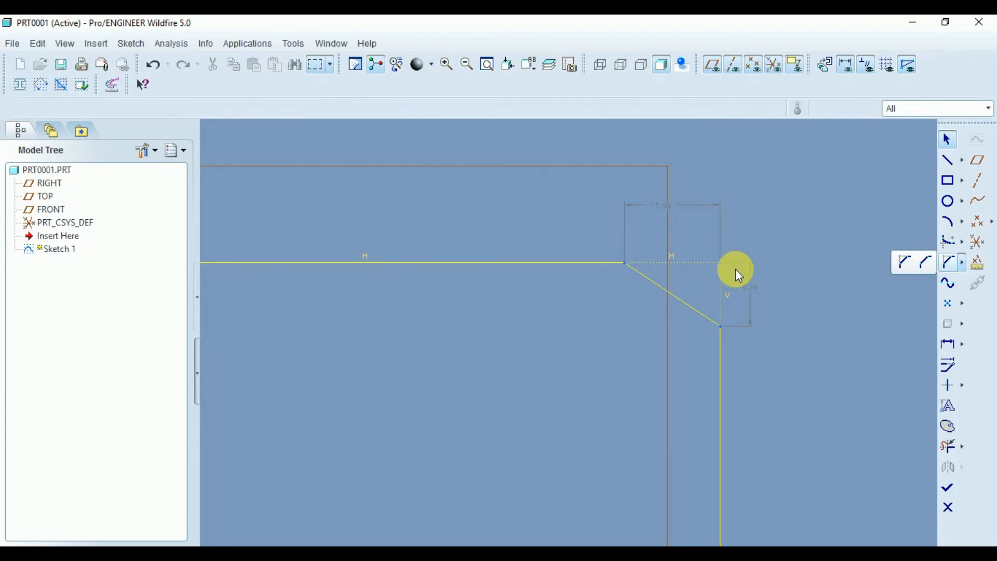
pyautogui.click(929, 267)
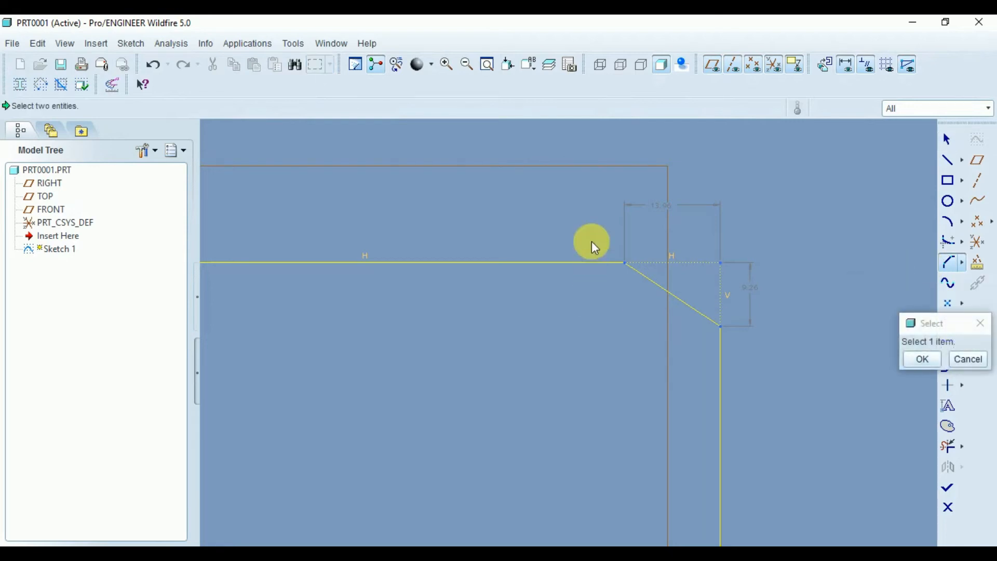
pyautogui.scroll(-4, 592, 242)
pyautogui.scroll(3, 651, 458)
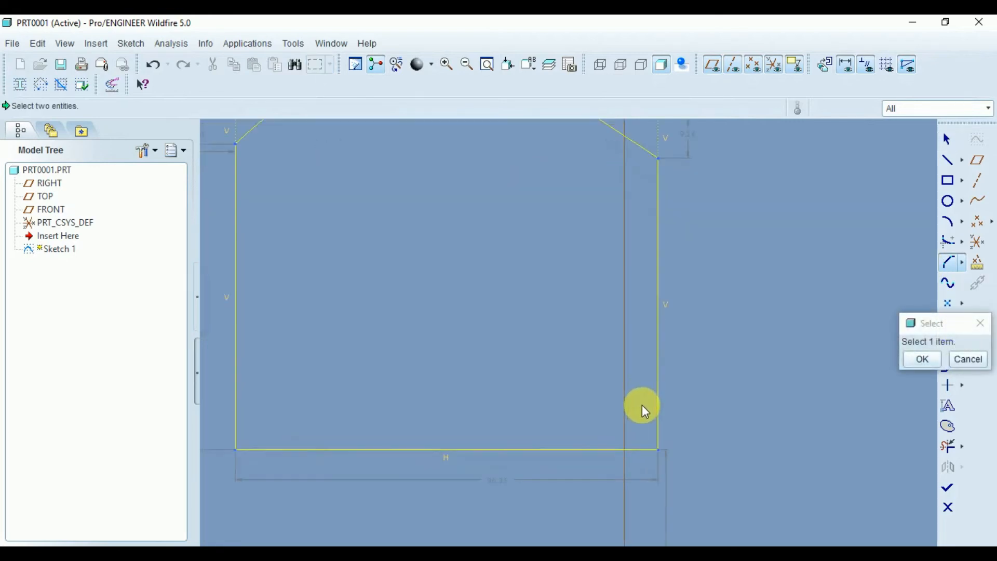
pyautogui.click(618, 450)
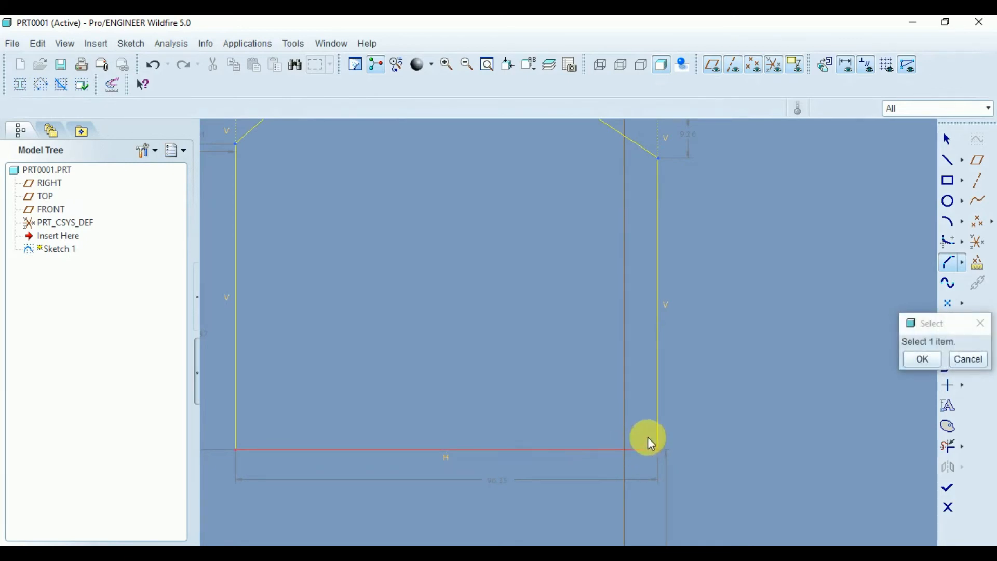
pyautogui.click(658, 413)
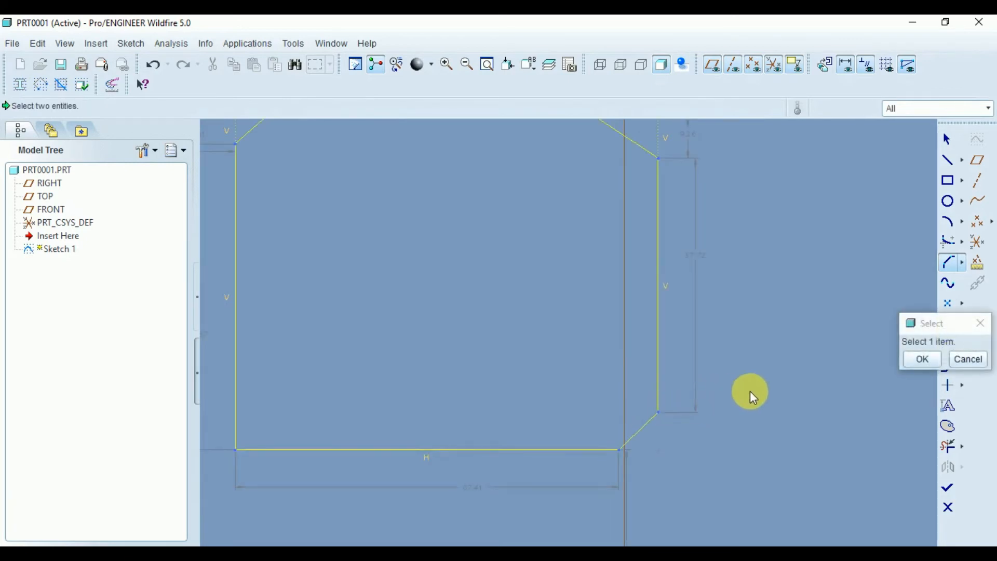
pyautogui.scroll(-3, 726, 393)
pyautogui.scroll(1, 753, 338)
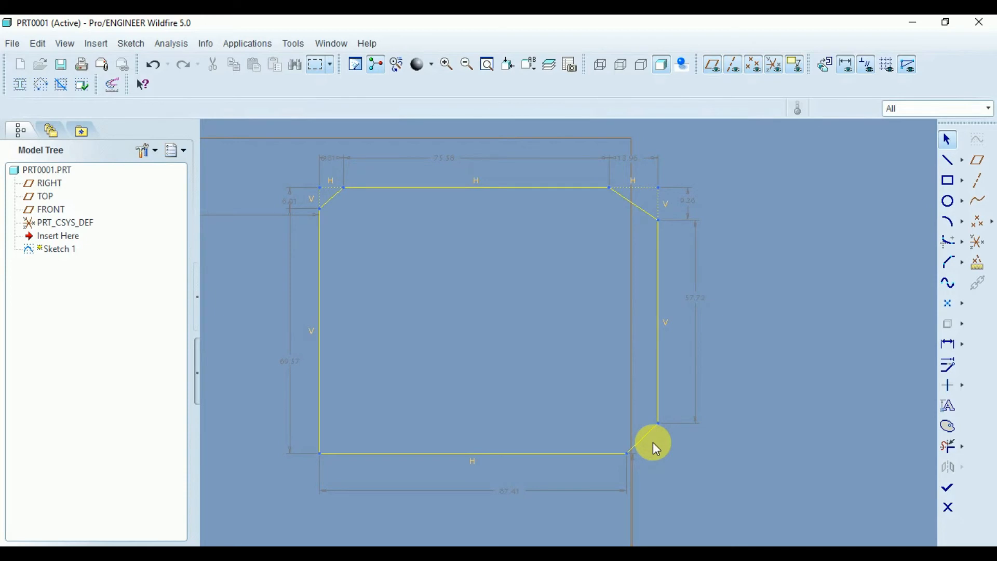
# Chamfer the rectangle's lower-left corner without construction lines, about 6 mm along the bottom edge and 9 mm along the left edge.
pyautogui.click(950, 262)
pyautogui.scroll(2, 468, 365)
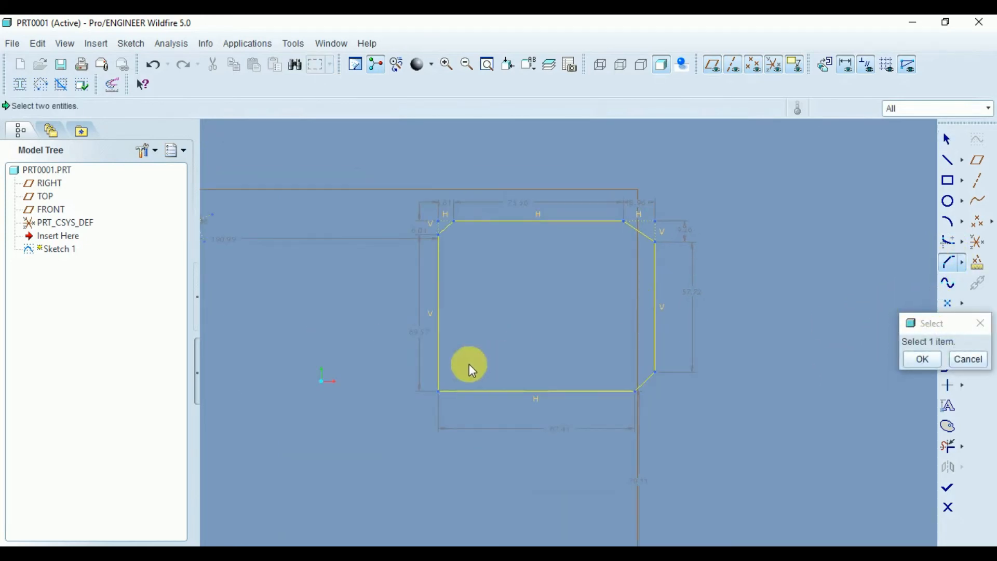
pyautogui.scroll(-3, 451, 357)
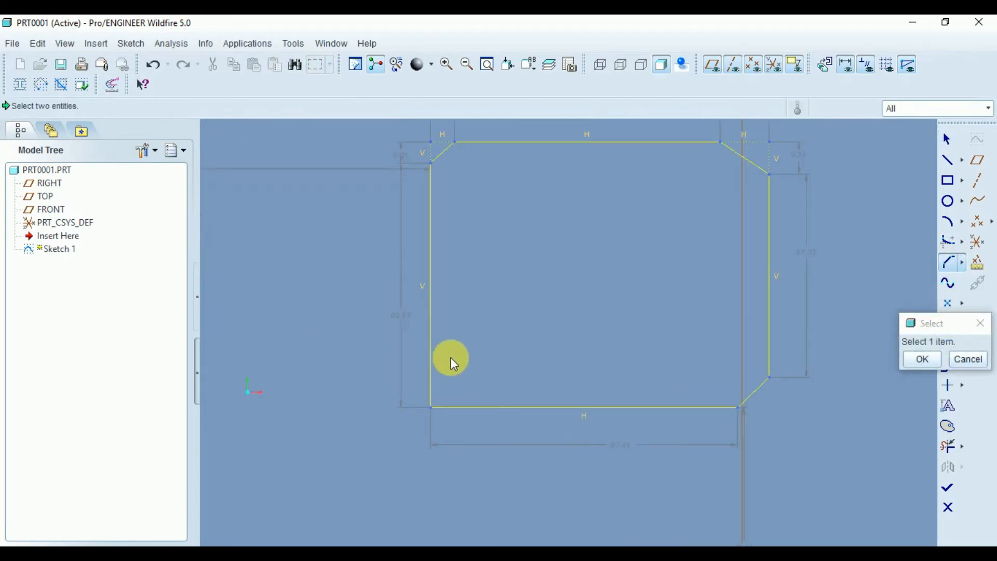
pyautogui.click(426, 379)
pyautogui.click(459, 420)
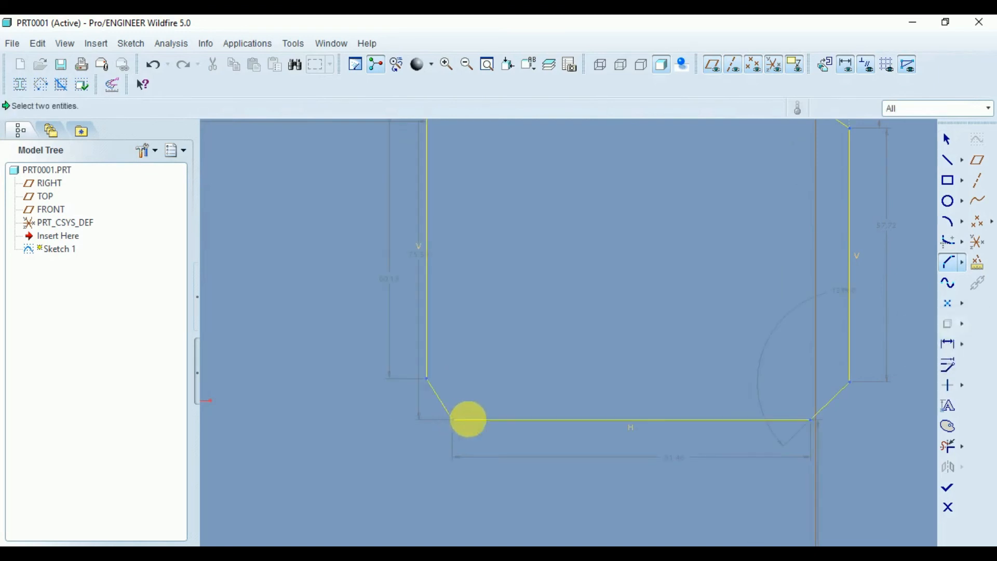
pyautogui.scroll(3, 401, 417)
pyautogui.scroll(-2, 402, 416)
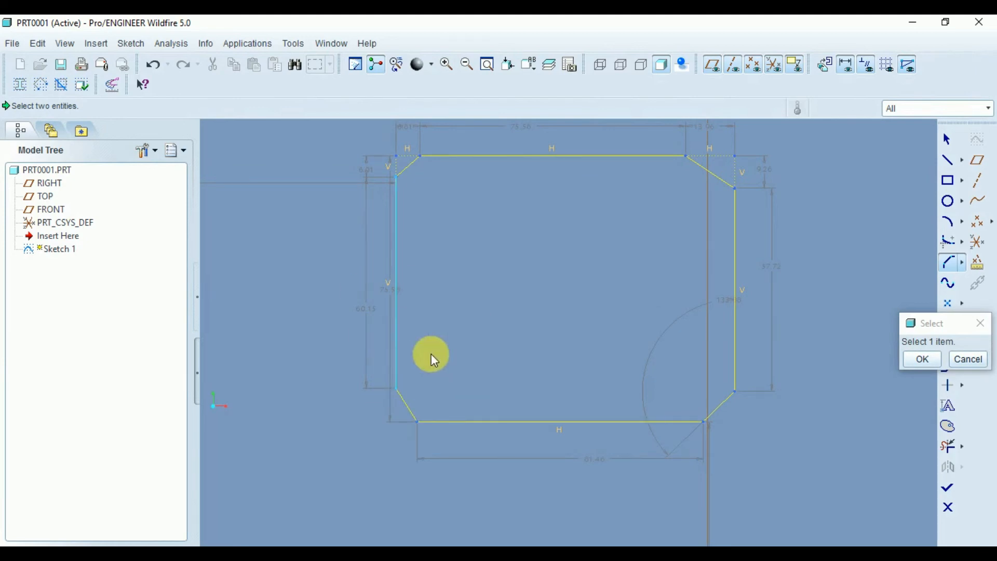
pyautogui.scroll(1, 416, 349)
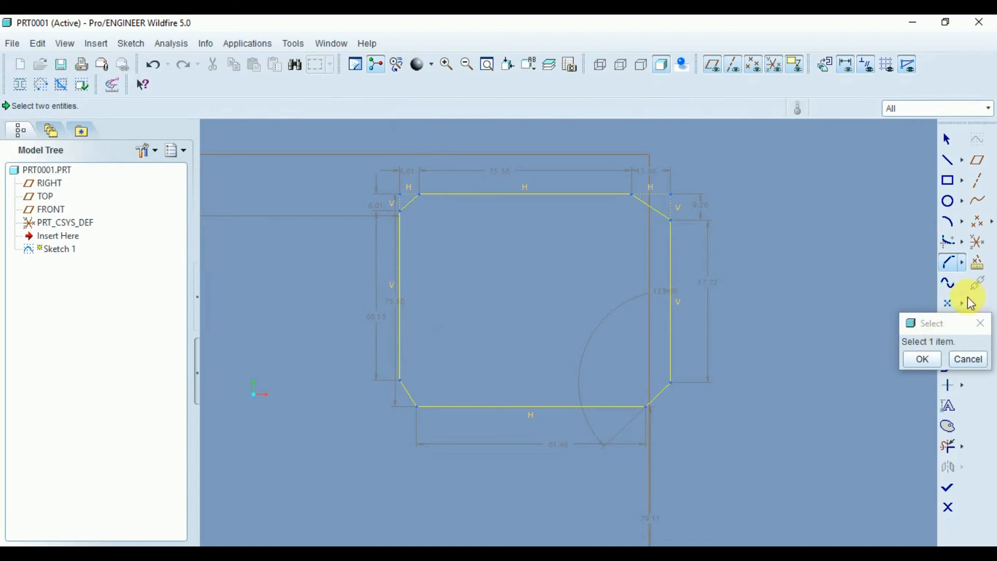
pyautogui.click(914, 359)
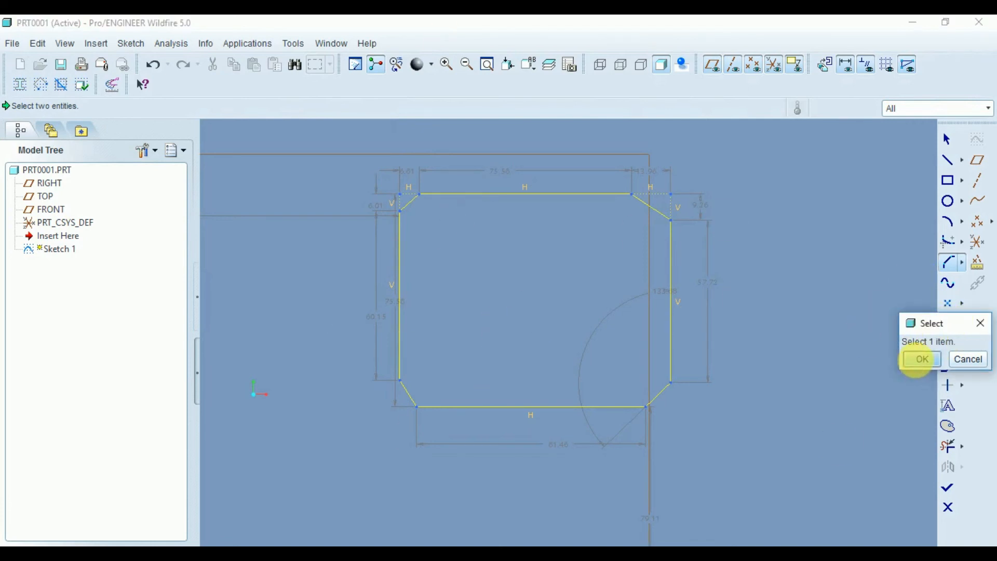
# Select all the geometry of the chamfered rectangle together with its dimensions.
pyautogui.hotkey('ctrl', 'alt', 'a')
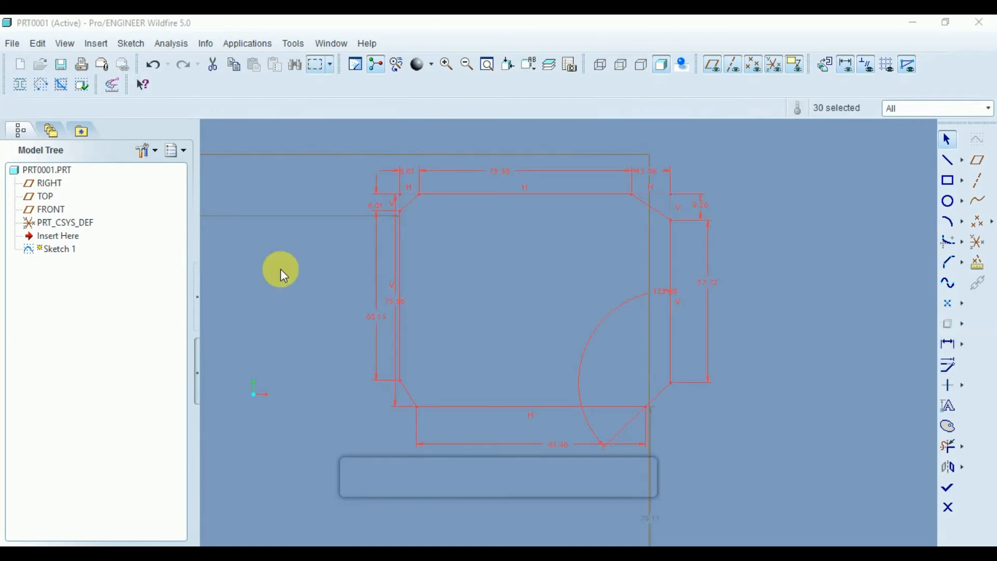